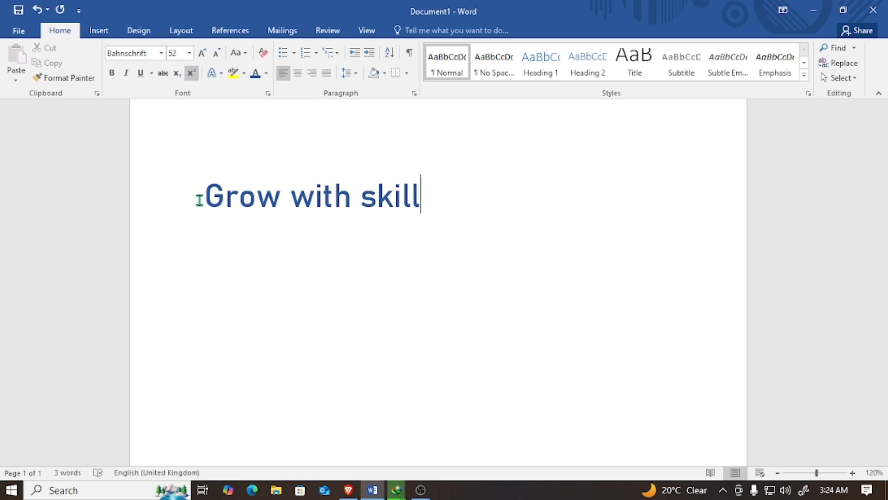
# Change the font of the "Grow with skill" line to Constantia.
pyautogui.moveTo(199, 199); pyautogui.dragTo(443, 203)
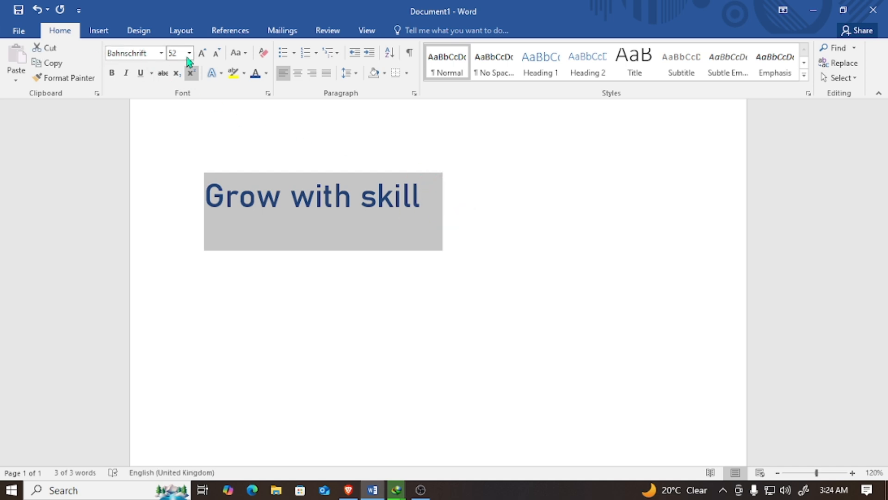
pyautogui.click(161, 54)
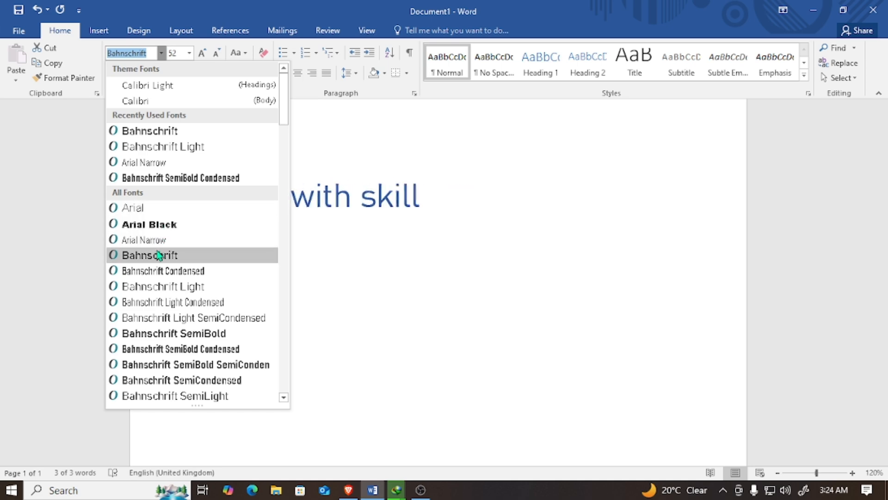
pyautogui.scroll(-4, 172, 240)
pyautogui.scroll(-5, 171, 241)
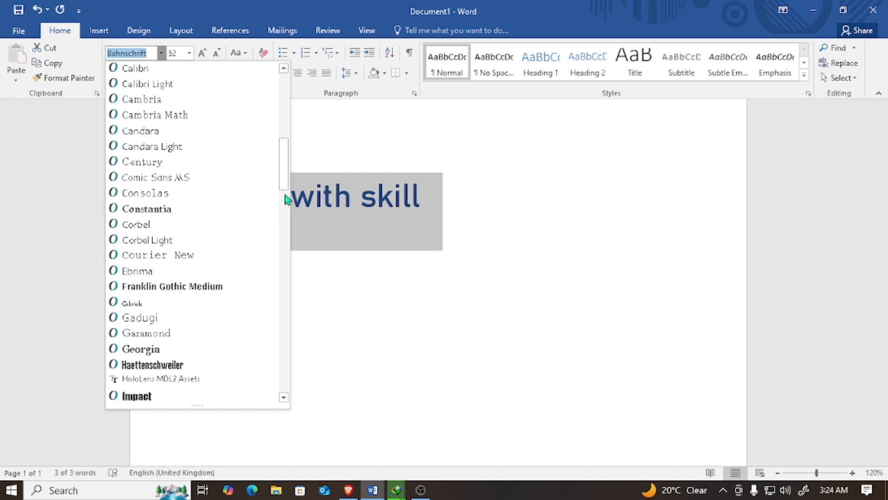
pyautogui.click(176, 215)
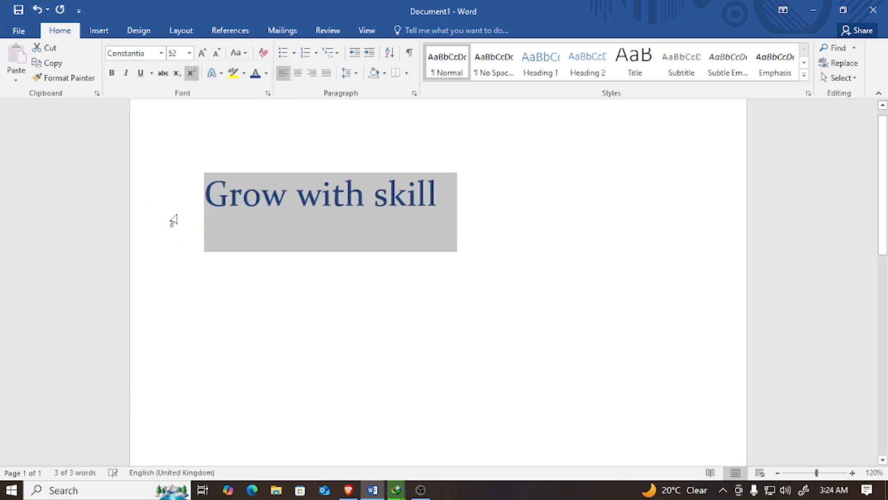
pyautogui.click(547, 204)
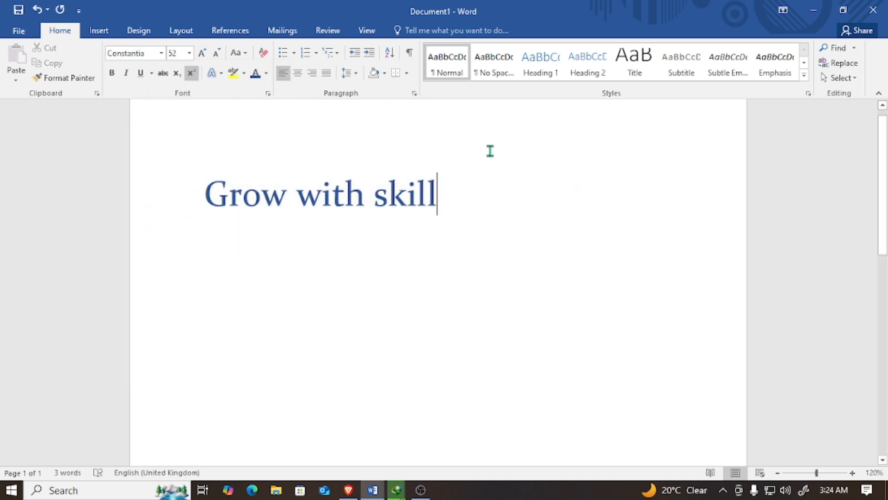
# Set the font size of the "Grow with skill" line to 48.
pyautogui.moveTo(476, 193); pyautogui.dragTo(224, 193)
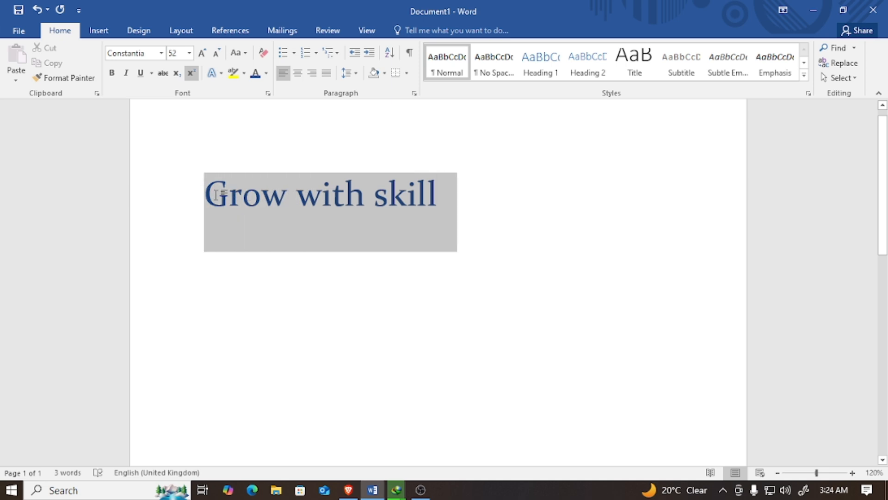
pyautogui.click(189, 53)
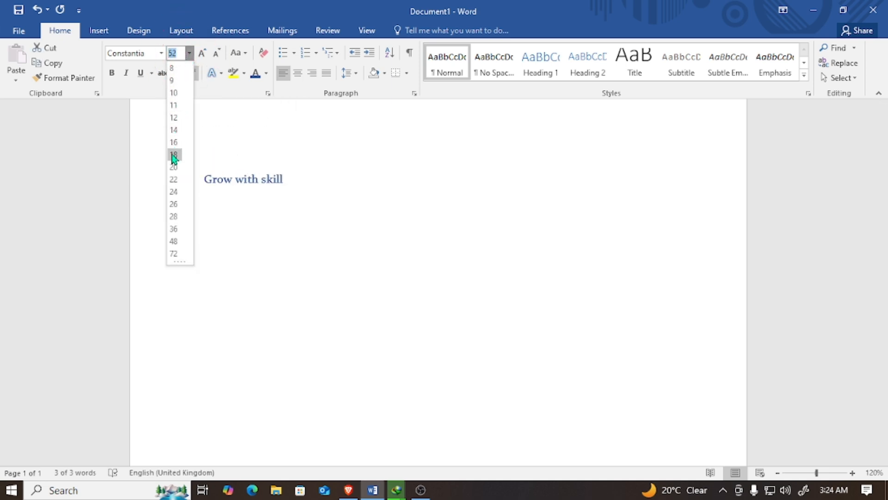
pyautogui.click(182, 244)
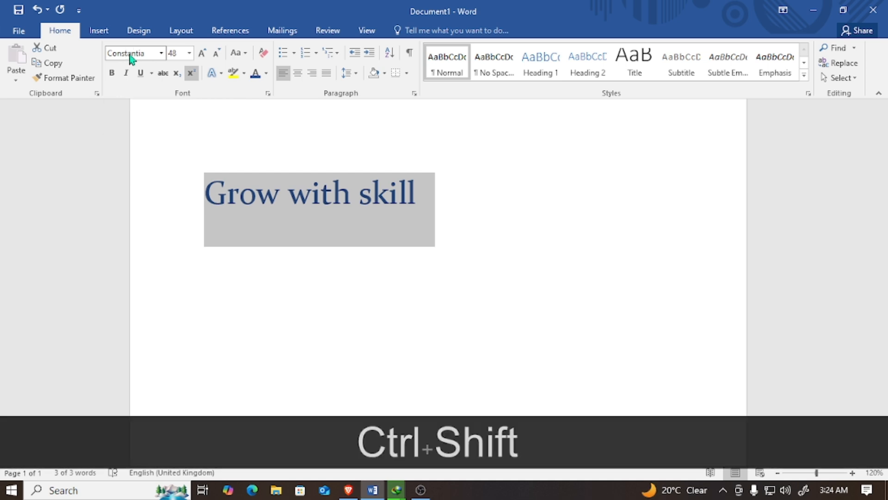
# Browse the available fonts in the Font dialog for the selected line and close it without making changes.
pyautogui.hotkey('ctrl', 'shift', 'f')
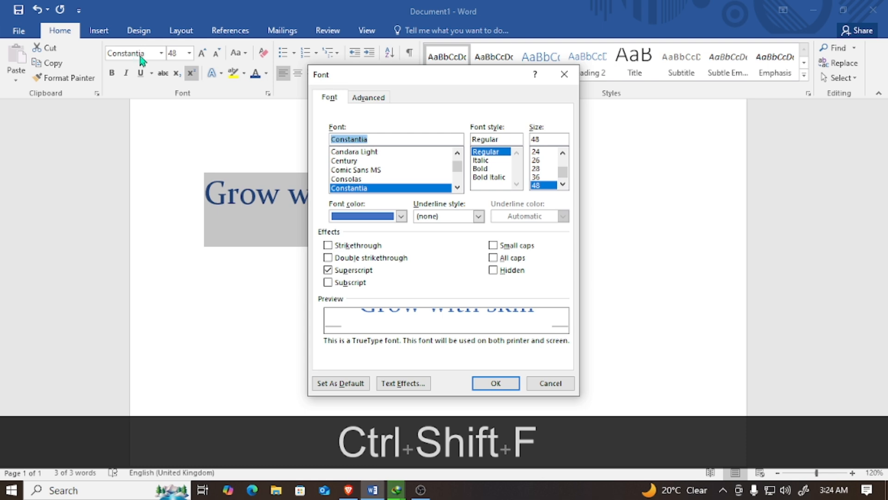
pyautogui.scroll(-12, 410, 174)
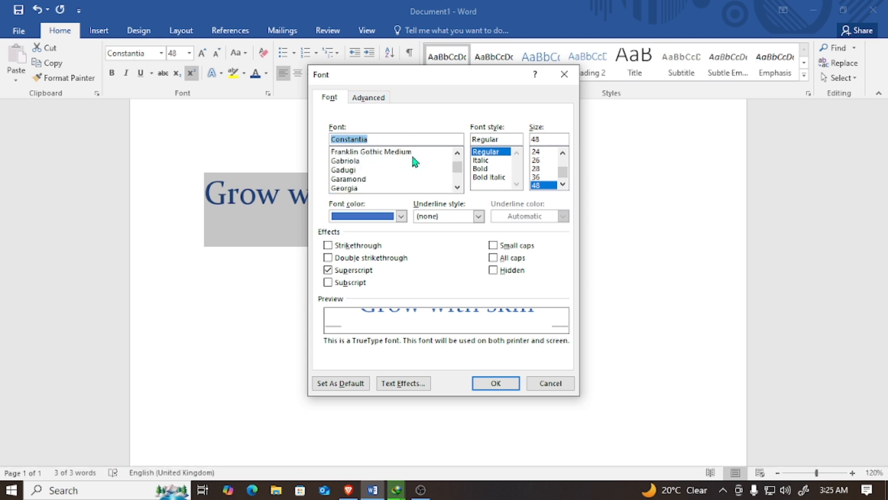
pyautogui.scroll(5, 425, 173)
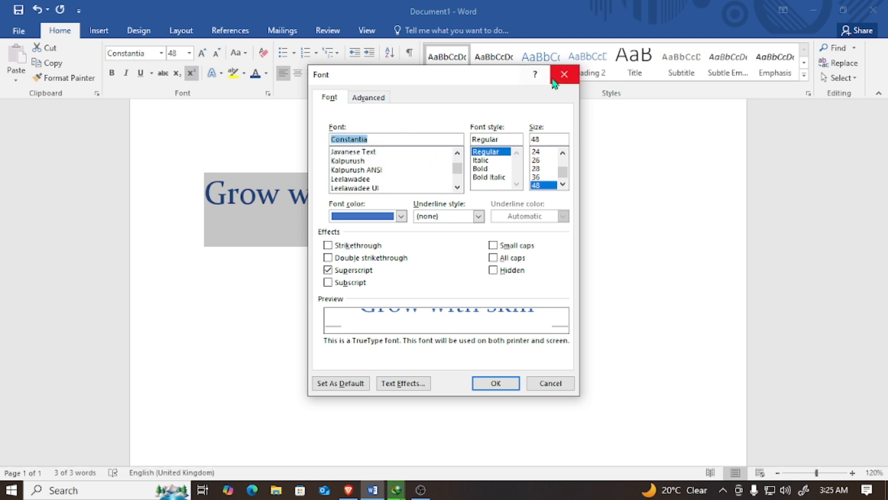
pyautogui.click(570, 76)
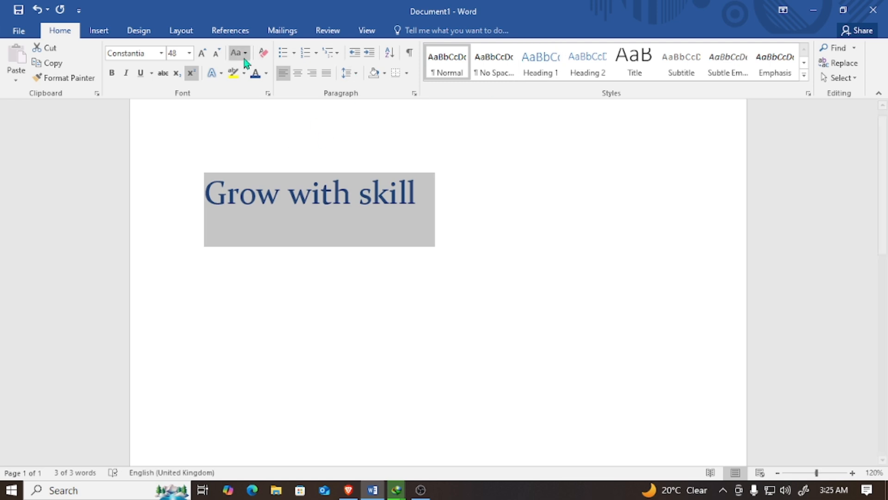
# Enter a custom font size of 56 for the "Grow with skill" line.
pyautogui.click(190, 53)
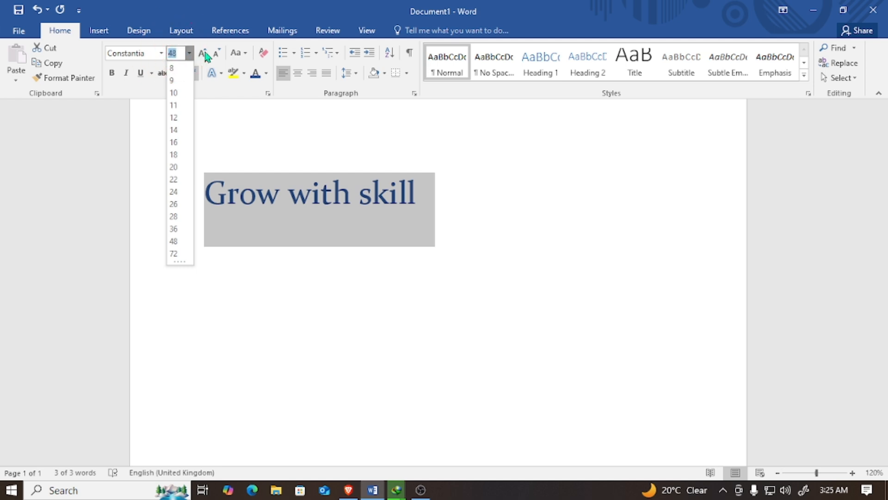
pyautogui.write('56')
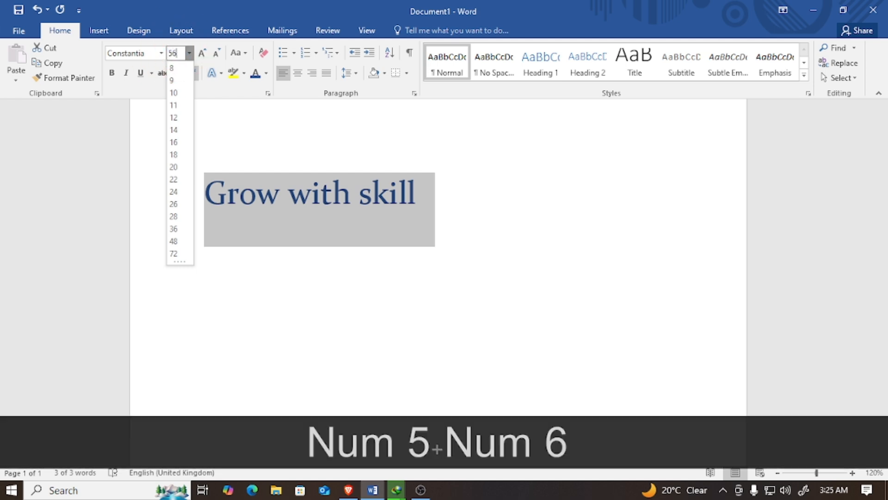
pyautogui.press('Return')
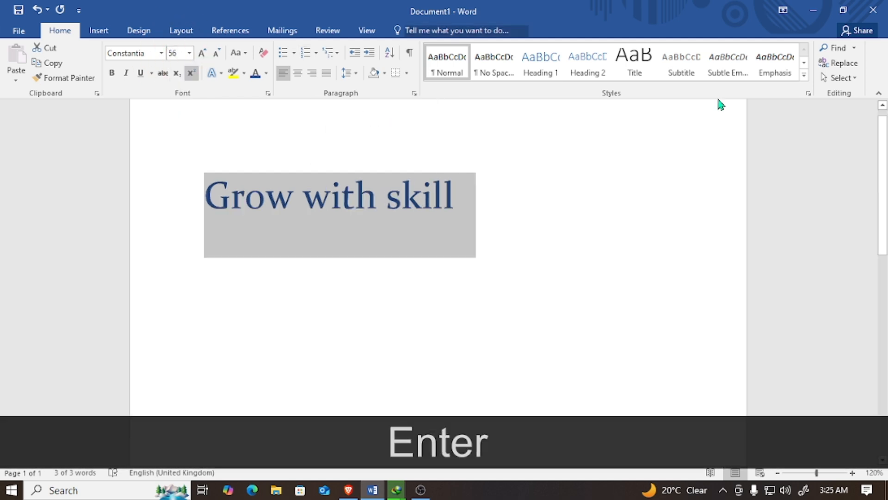
pyautogui.click(690, 190)
# Increase the font size of the "Grow with skill" line stepwise to 100, and reduce it stepwise to 80.
pyautogui.click(186, 195)
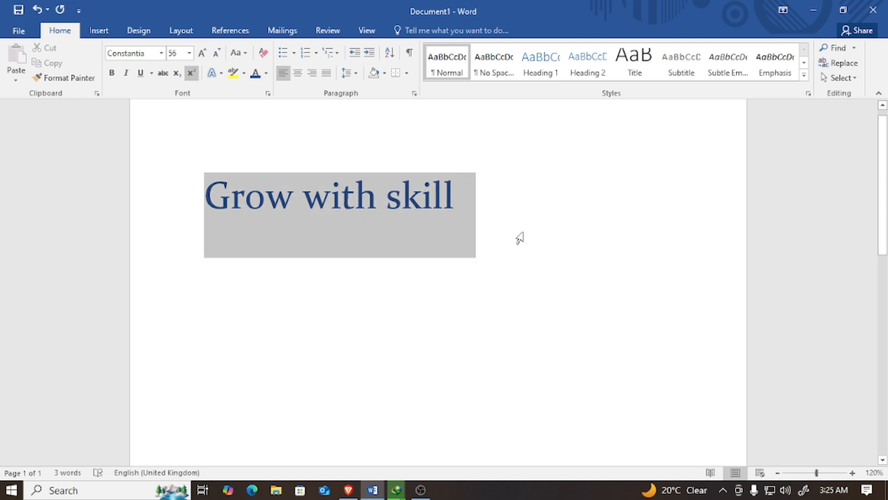
pyautogui.click(202, 53)
pyautogui.click(203, 53)
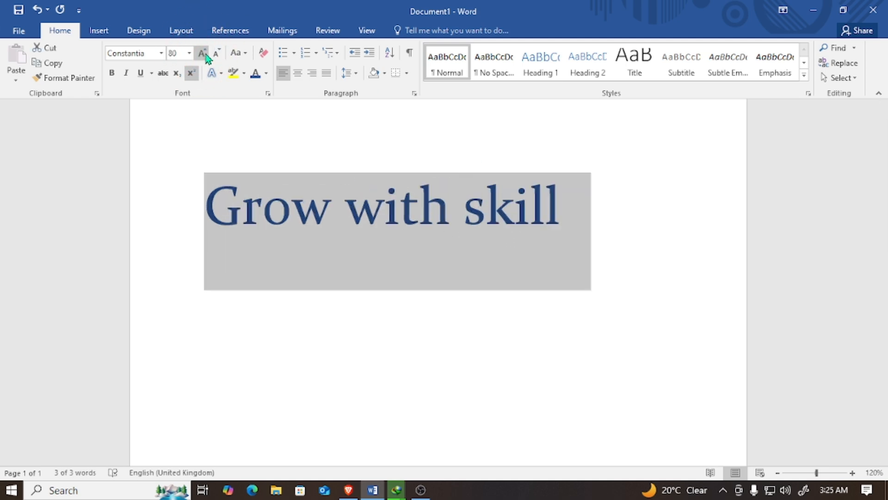
pyautogui.click(202, 54)
pyautogui.click(203, 53)
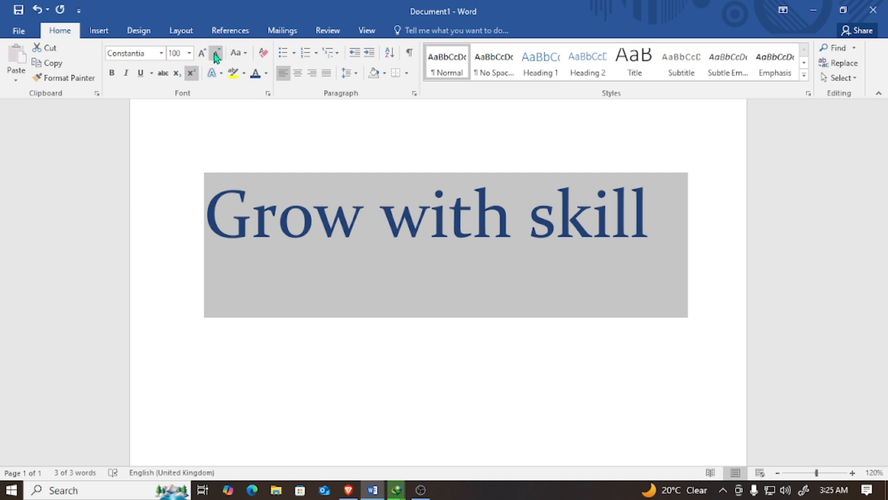
pyautogui.click(216, 53)
pyautogui.click(216, 53)
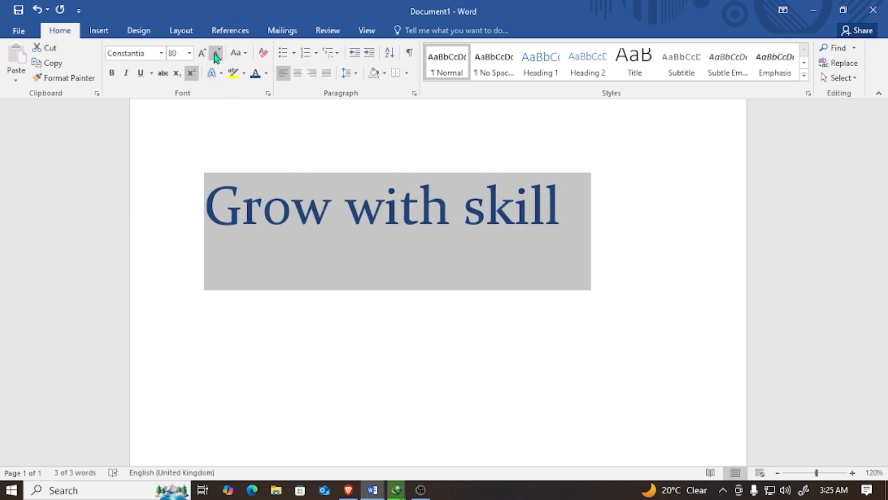
# Make the "Grow with skill" line bold, switching bold off once and applying it again.
pyautogui.click(112, 74)
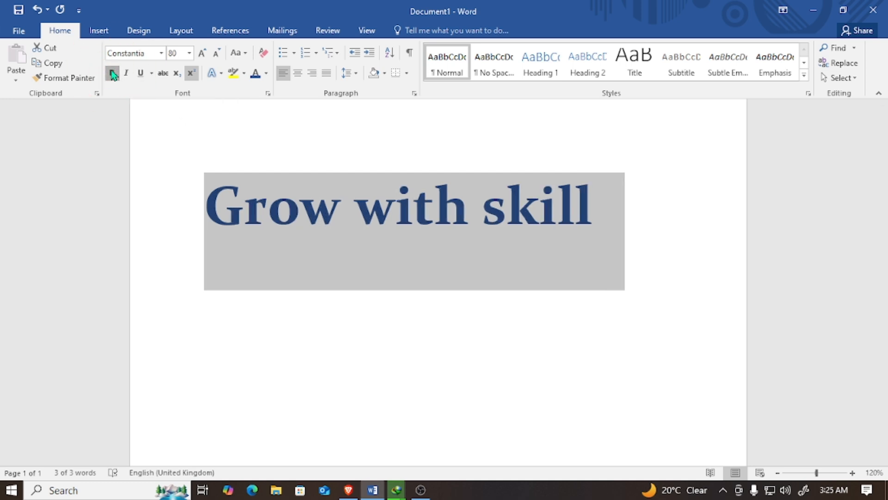
pyautogui.click(112, 74)
pyautogui.moveTo(231, 205); pyautogui.dragTo(581, 232)
pyautogui.click(112, 73)
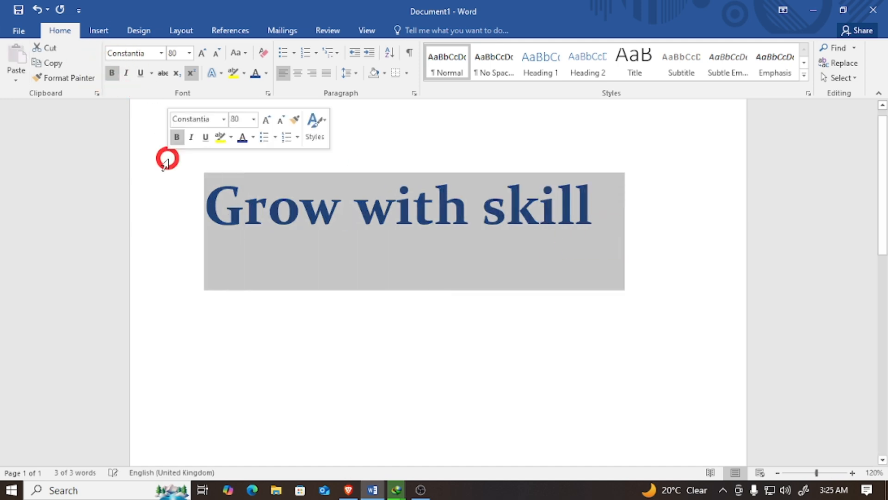
pyautogui.click(347, 313)
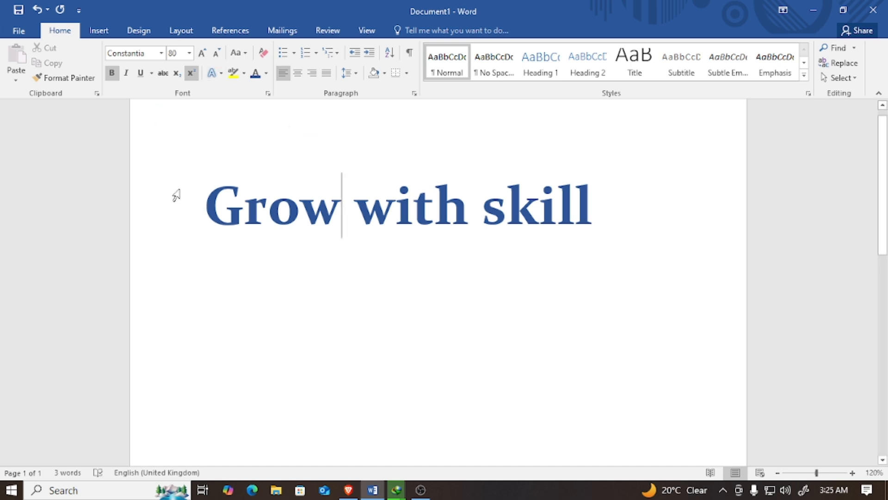
# Italicize the whole "Grow with skill" line, switching italics off once and applying them again.
pyautogui.click(176, 196)
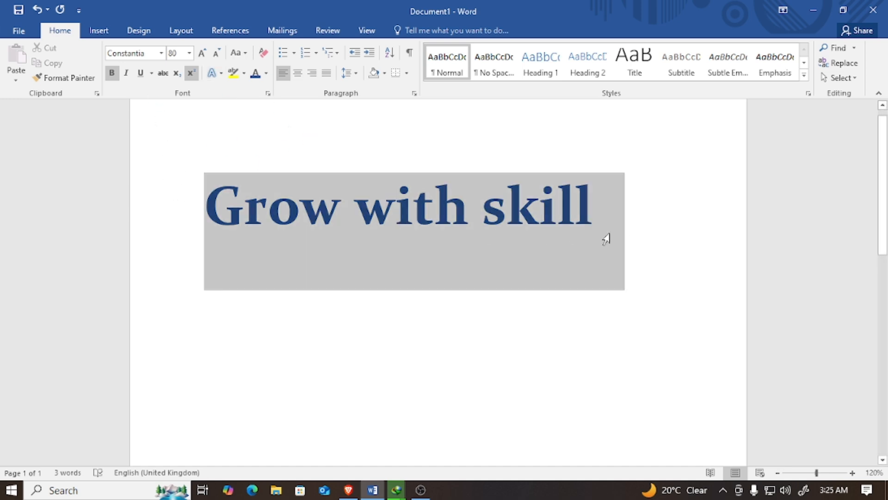
pyautogui.click(126, 75)
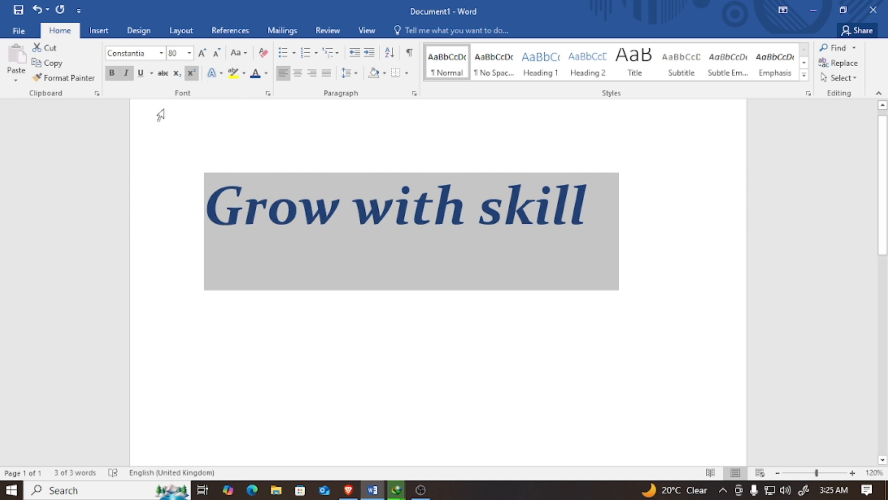
pyautogui.doubleClick(207, 197)
pyautogui.moveTo(597, 207); pyautogui.dragTo(198, 182)
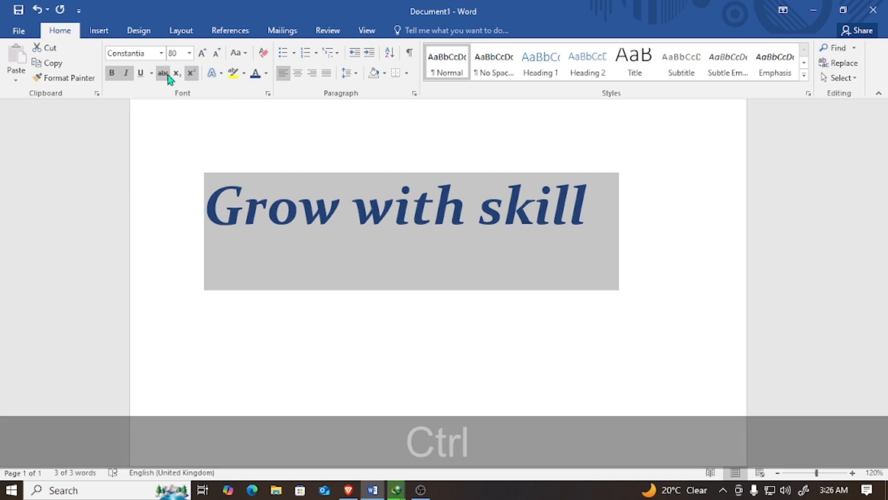
pyautogui.hotkey('ctrl', 'i')
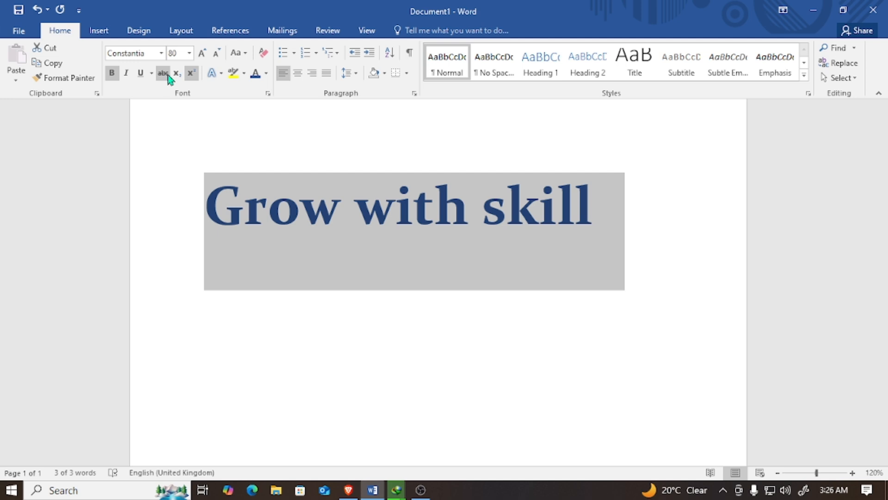
pyautogui.hotkey('ctrl', 'i')
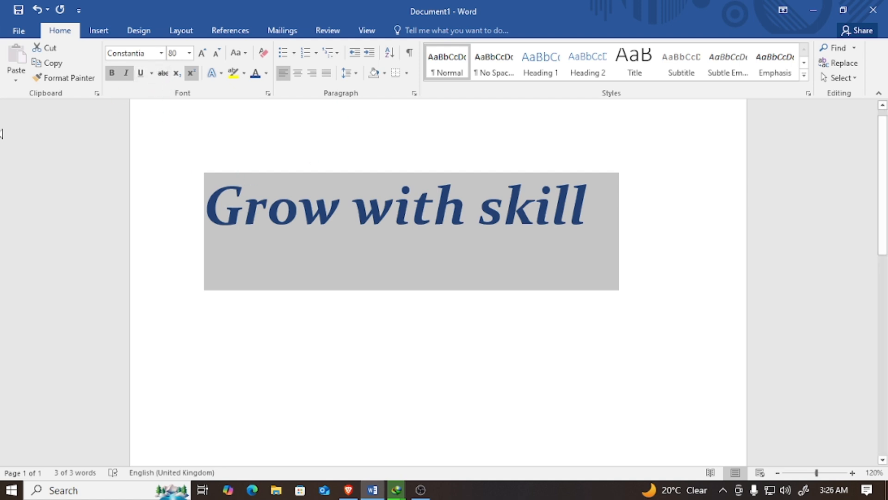
# Select all the text and underline it with a single line.
pyautogui.click(274, 138)
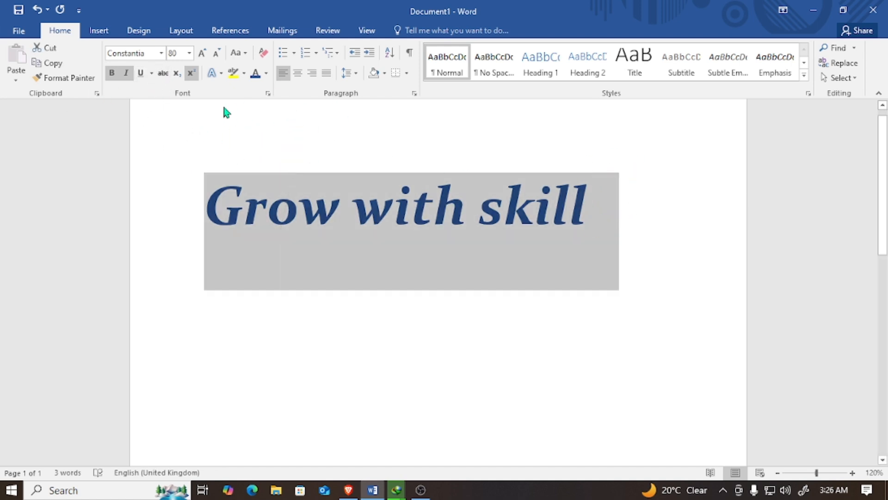
pyautogui.hotkey('ctrl', 'a')
pyautogui.click(141, 73)
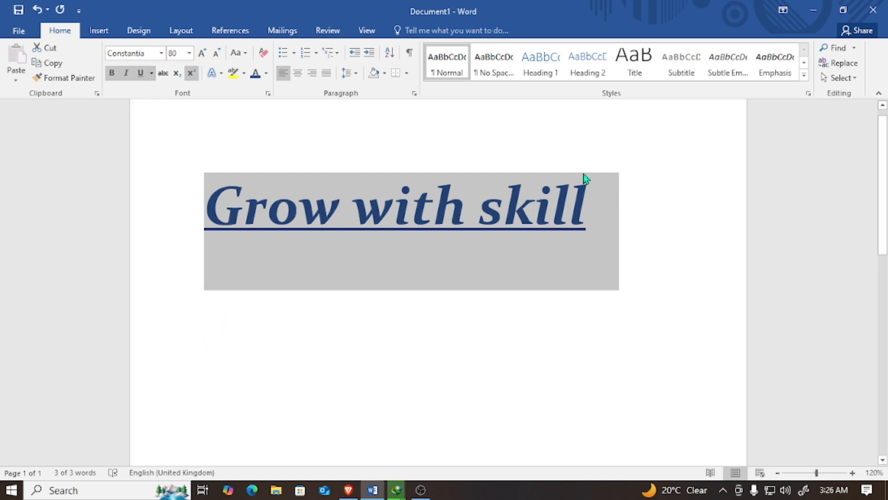
# Examine the underline styles for the selected text, including those in the Font dialog, and cancel without changing anything.
pyautogui.click(152, 73)
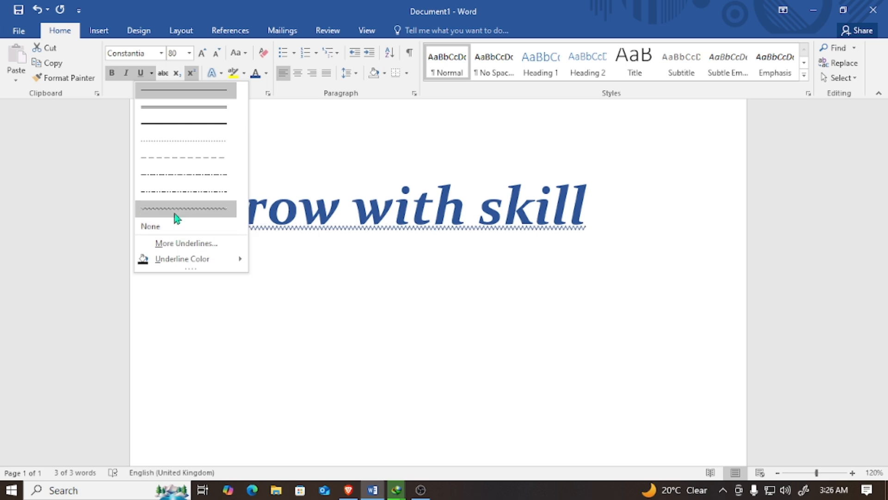
pyautogui.click(176, 241)
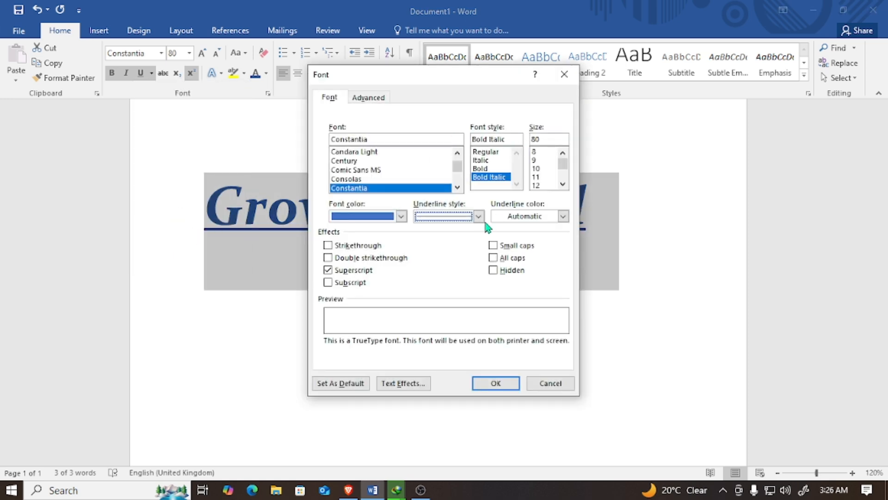
pyautogui.click(477, 218)
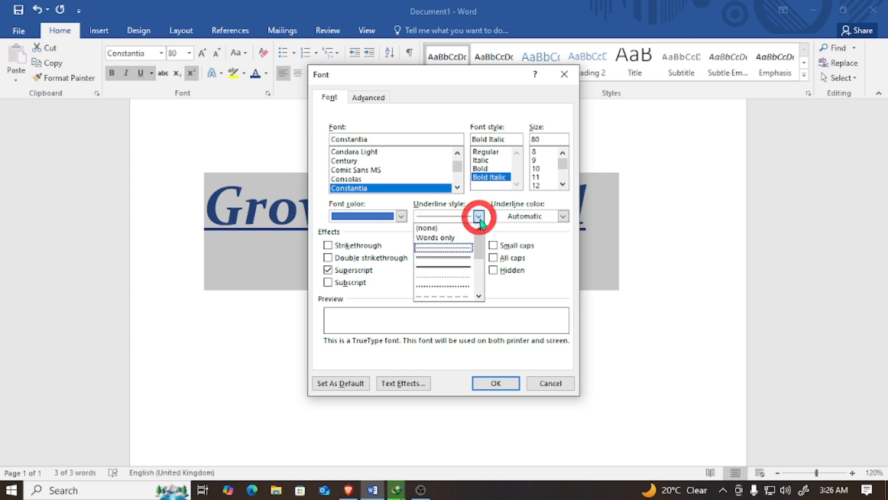
pyautogui.click(559, 87)
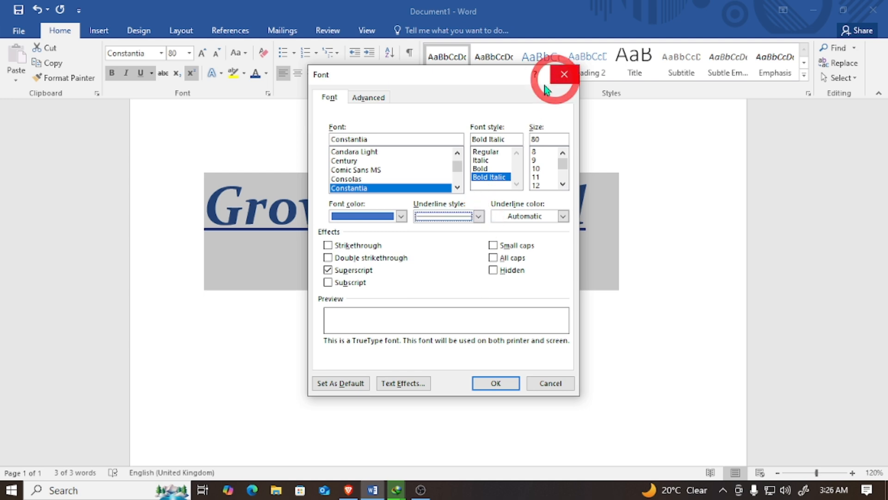
pyautogui.click(544, 386)
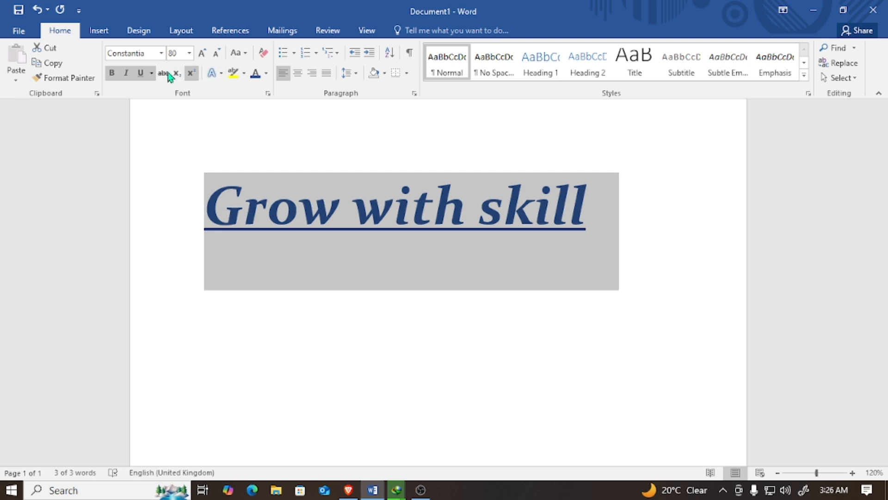
# Set the underline color of the selected "Grow with skill" text to Green, Accent 6 and change the underline to a double line.
pyautogui.click(151, 73)
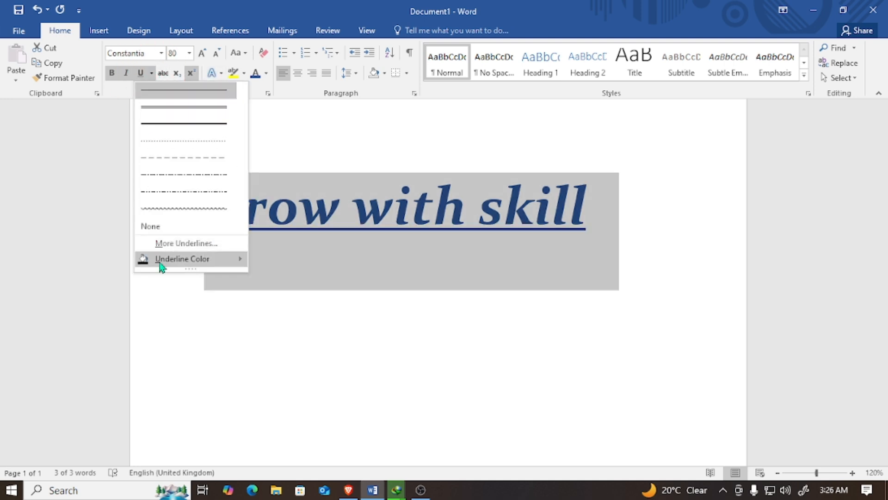
pyautogui.moveTo(161, 263)
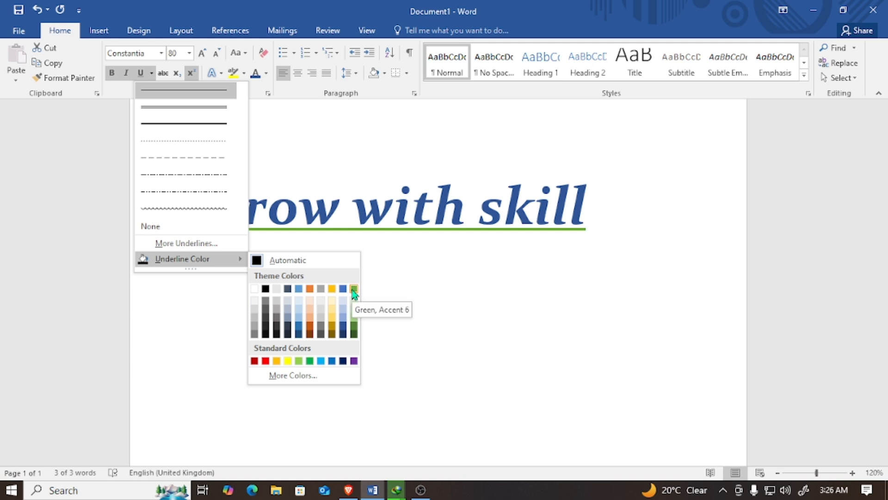
pyautogui.click(354, 290)
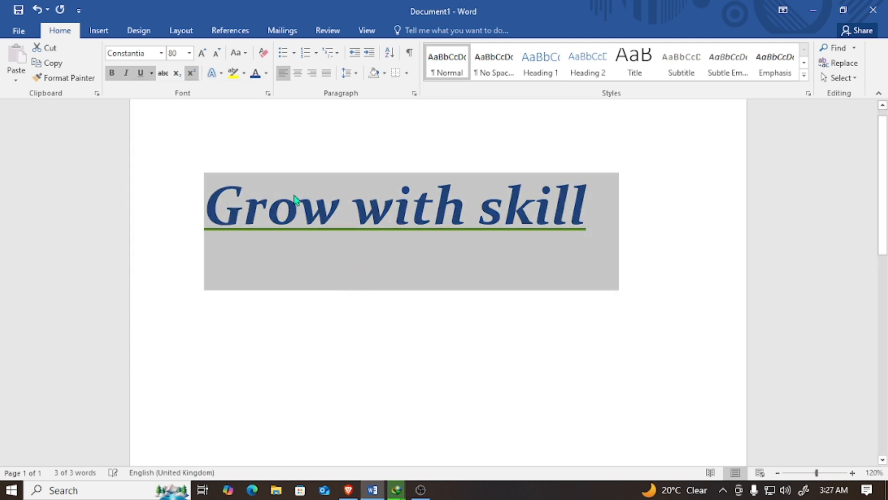
pyautogui.click(151, 73)
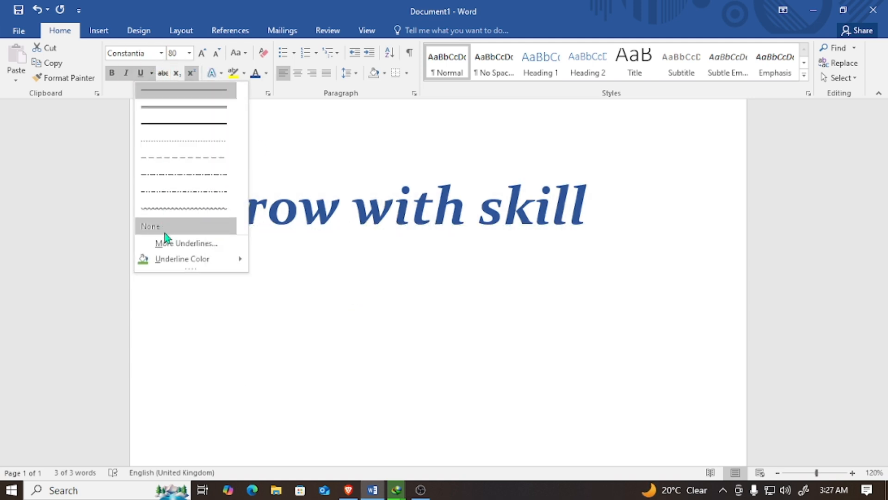
pyautogui.click(181, 109)
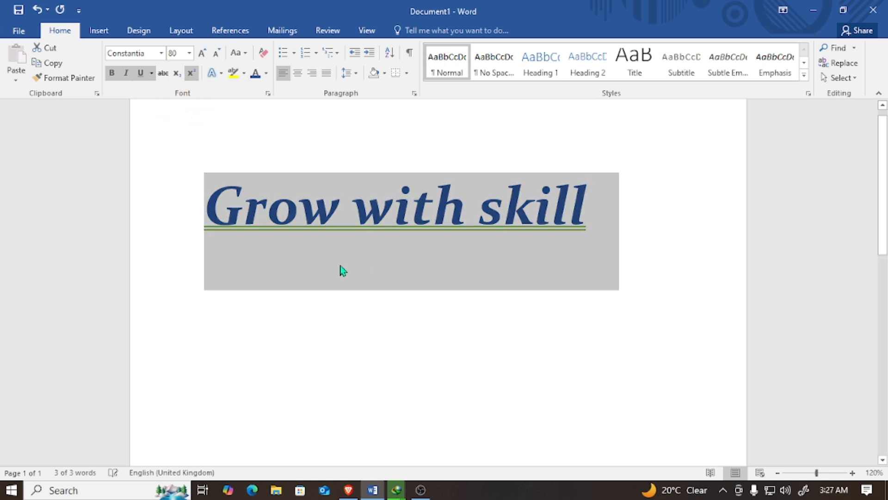
pyautogui.click(153, 166)
pyautogui.click(250, 174)
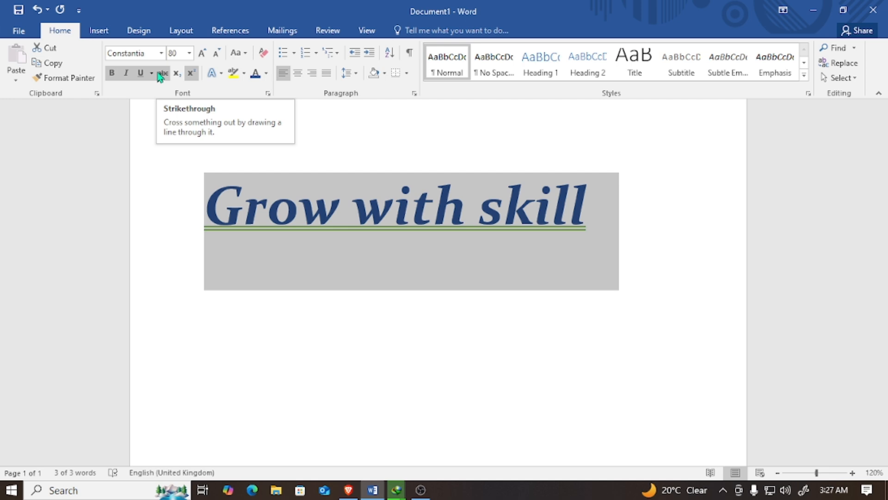
# Strike through the selected "Grow with skill" text, clear its bold, italic and underline formatting, and remove the strikethrough.
pyautogui.click(162, 74)
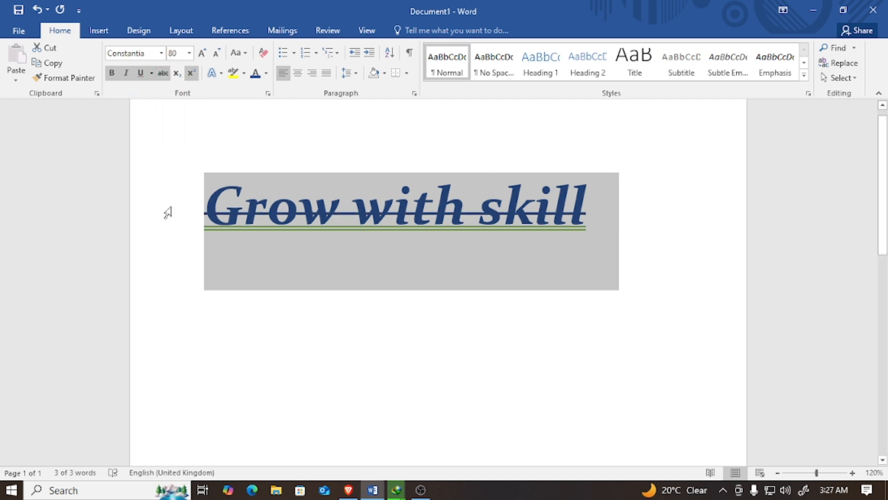
pyautogui.click(112, 73)
pyautogui.click(126, 73)
pyautogui.click(141, 73)
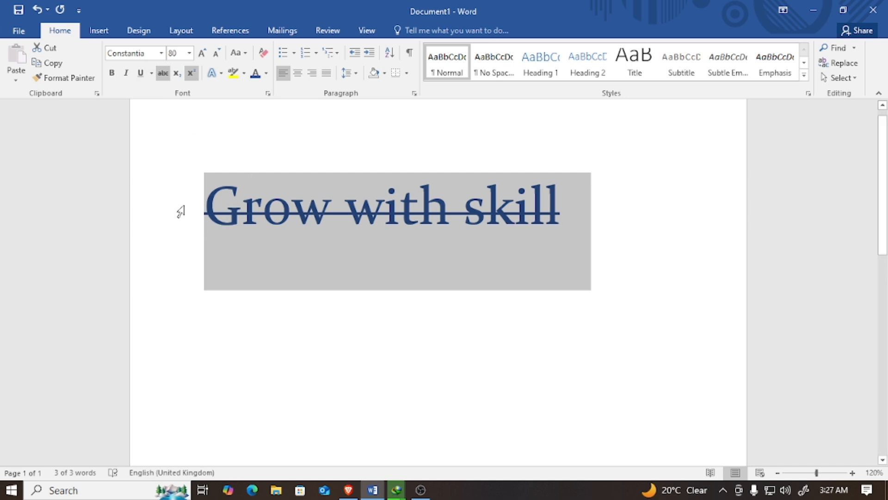
pyautogui.click(164, 74)
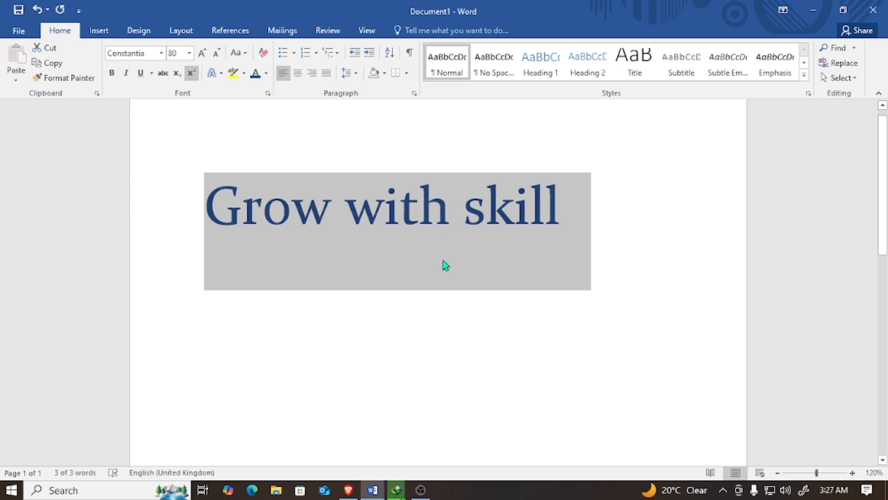
# Format the selected 2 in "H2O" as subscript after trying it as superscript.
pyautogui.click(359, 392)
pyautogui.click(591, 174)
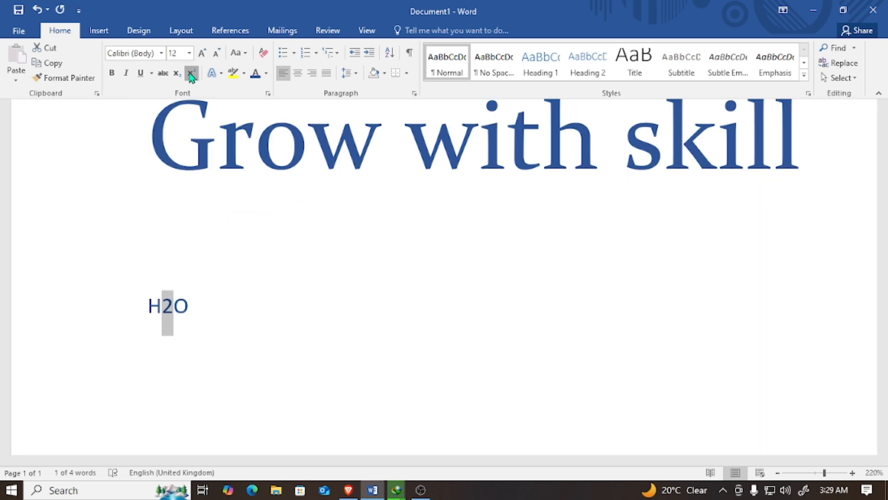
pyautogui.click(191, 74)
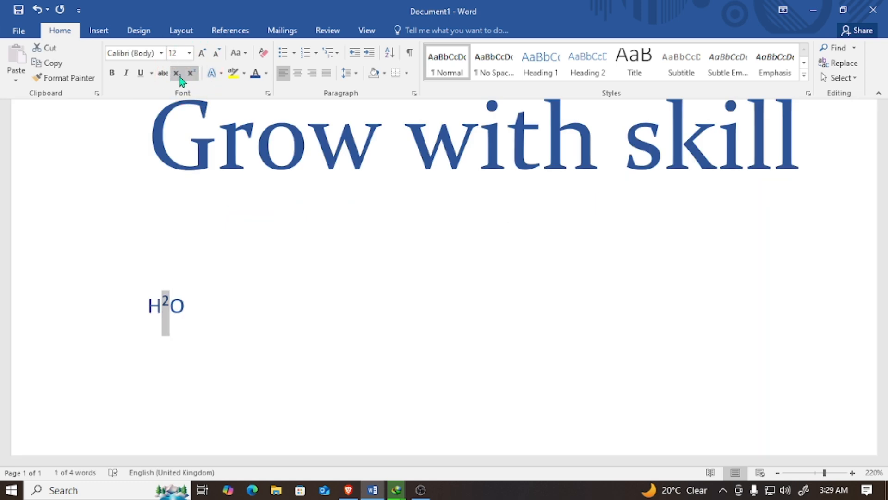
pyautogui.click(177, 75)
pyautogui.click(254, 339)
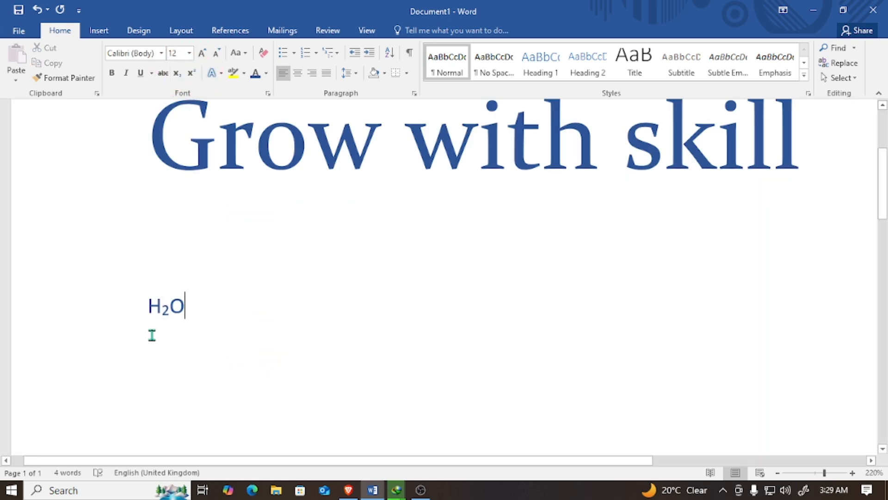
# Highlight the word "skill" in the heading line in yellow.
pyautogui.scroll(-7, 202, 300)
pyautogui.scroll(-4, 205, 291)
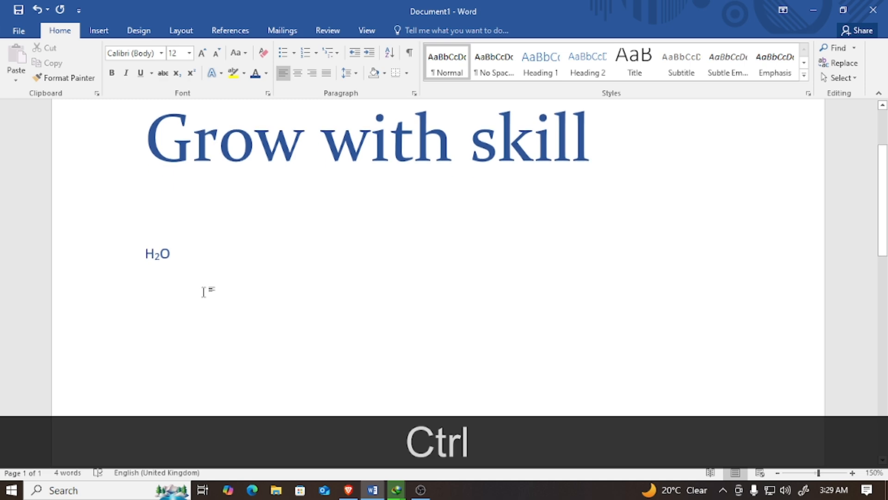
pyautogui.scroll(-2, 205, 292)
pyautogui.scroll(-1, 214, 281)
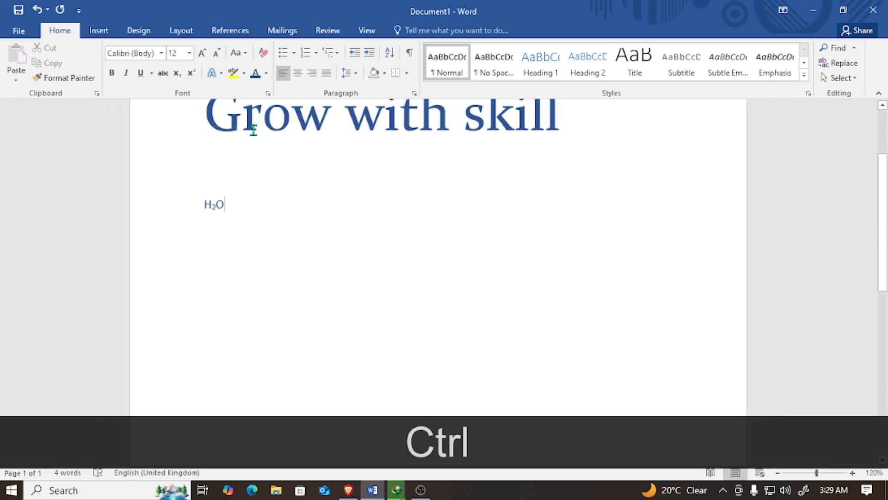
pyautogui.scroll(2, 254, 124)
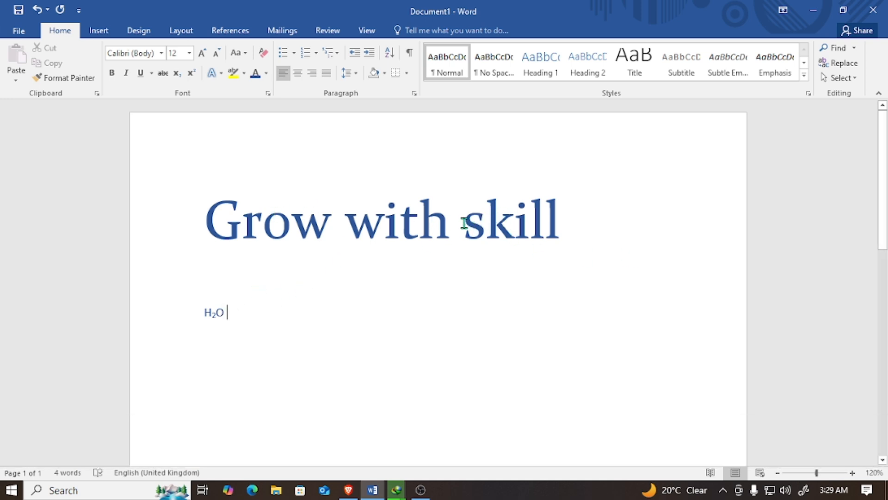
pyautogui.moveTo(464, 223); pyautogui.dragTo(563, 235)
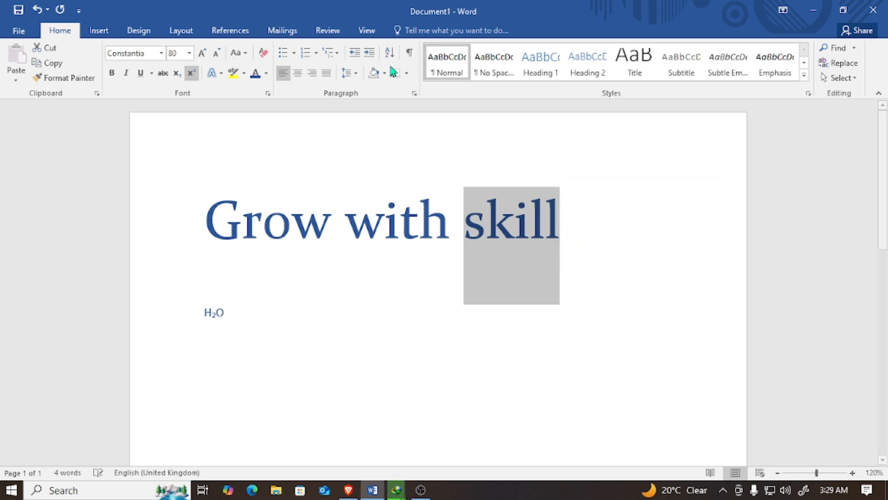
pyautogui.click(234, 74)
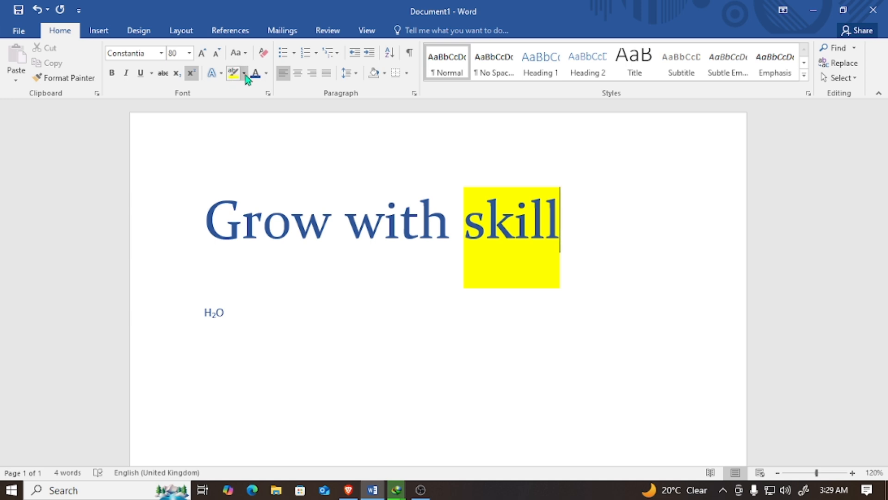
# Change the highlight of the word "skill" to dark blue, passing over black as the highlighter color.
pyautogui.click(244, 73)
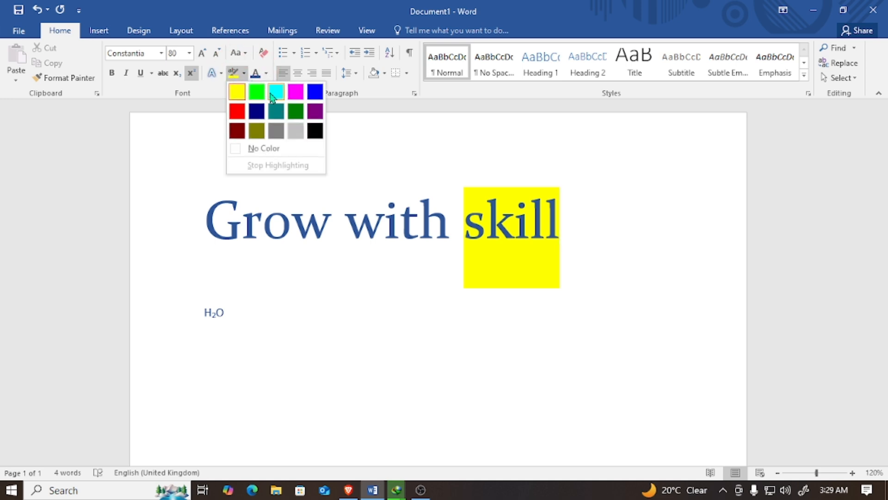
pyautogui.click(317, 132)
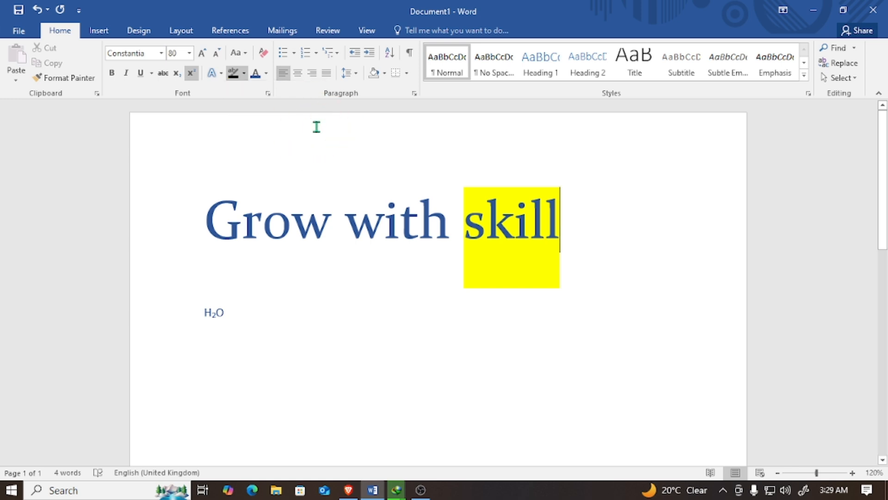
pyautogui.click(244, 74)
pyautogui.click(256, 111)
pyautogui.moveTo(624, 180)
pyautogui.mouseDown()
pyautogui.moveTo(522, 236)
pyautogui.moveTo(470, 228)
pyautogui.moveTo(464, 238)
pyautogui.mouseUp()
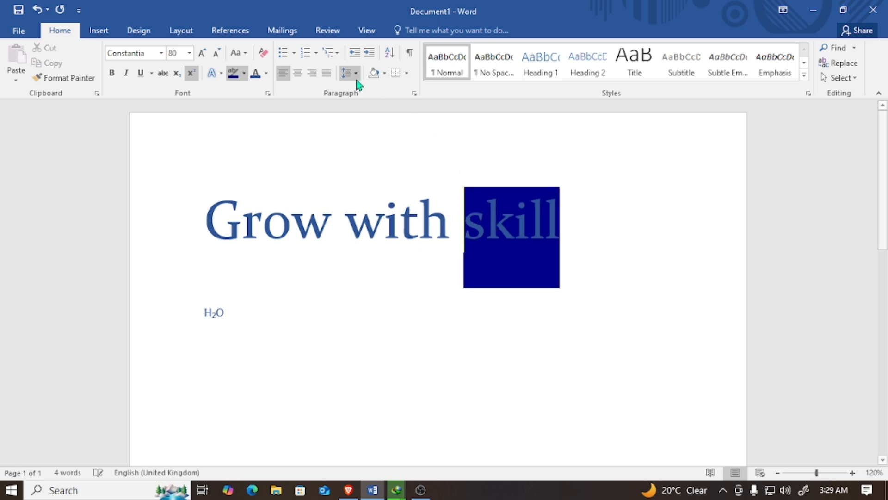
# Change the highlight of the word "skill" to bright green.
pyautogui.click(244, 73)
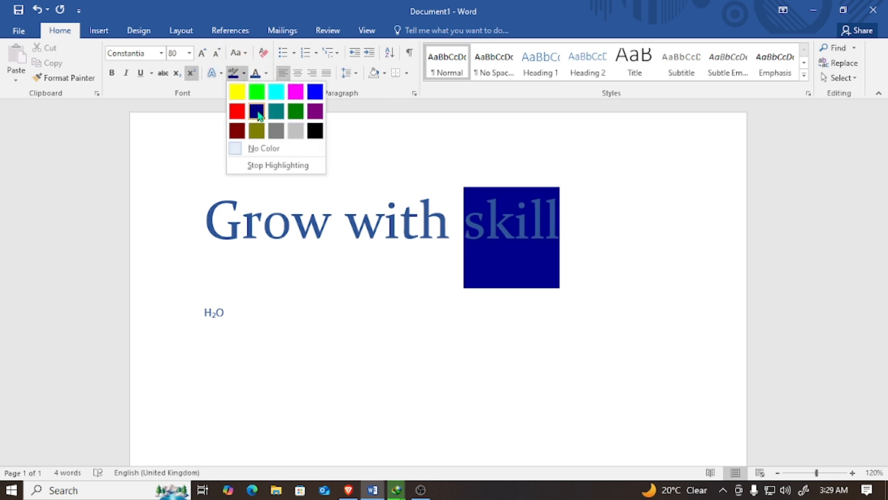
pyautogui.click(257, 92)
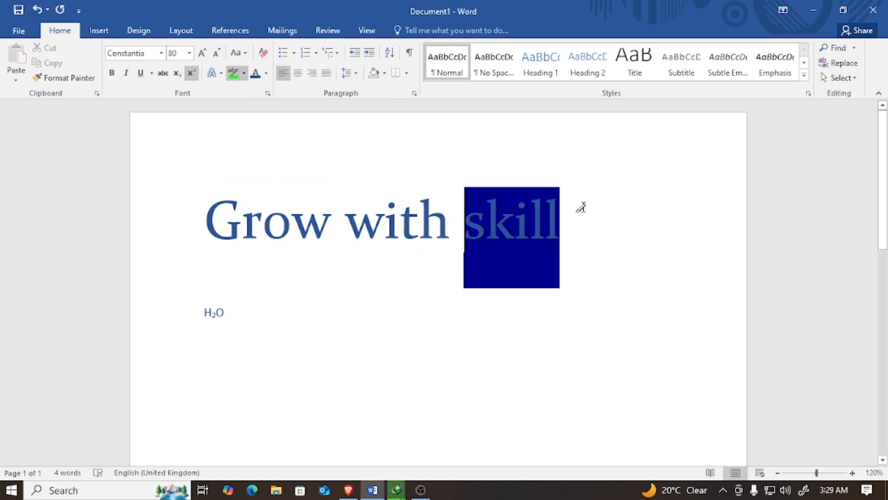
pyautogui.moveTo(581, 205); pyautogui.dragTo(464, 224)
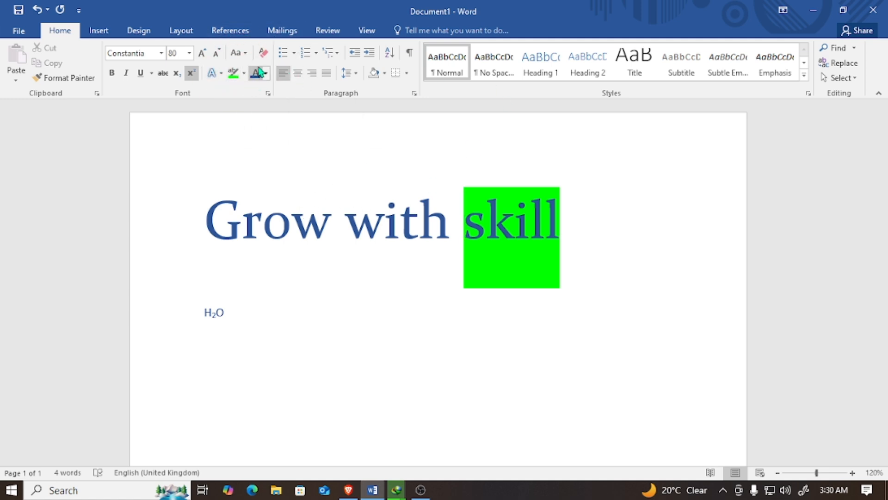
# Set the font color of the word "Grow" to Green, Accent 6.
pyautogui.moveTo(204, 218); pyautogui.dragTo(333, 234)
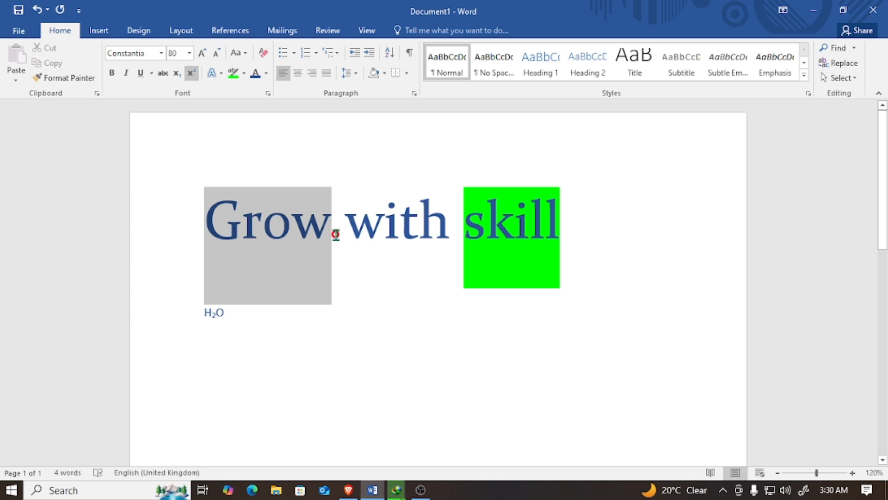
pyautogui.click(267, 74)
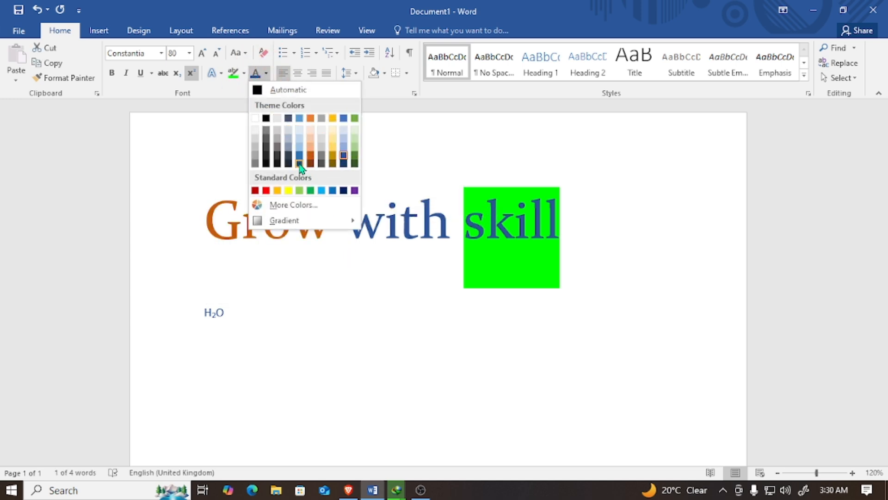
pyautogui.click(354, 118)
# Give the word "Grow" a custom purple font color of RGB 165, 44, 198, trying darker shades on the way.
pyautogui.click(267, 73)
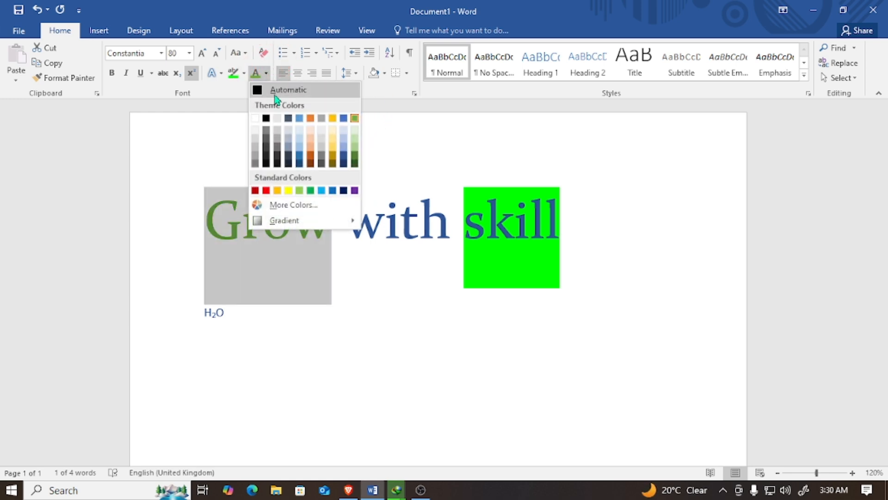
pyautogui.click(278, 207)
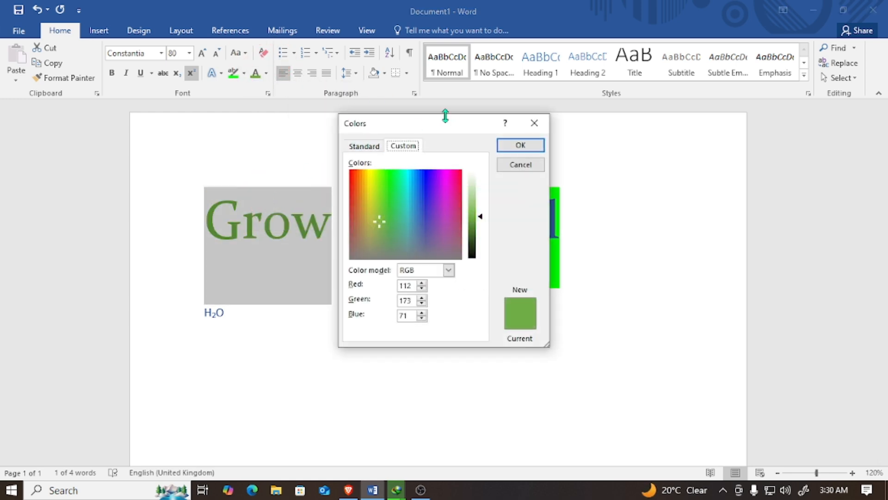
pyautogui.moveTo(400, 218); pyautogui.dragTo(438, 202)
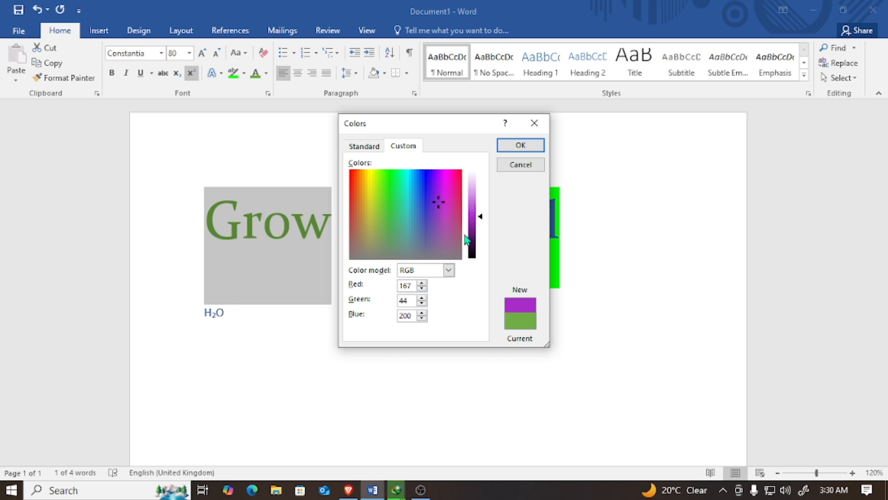
pyautogui.click(472, 221)
pyautogui.moveTo(475, 226); pyautogui.dragTo(476, 257)
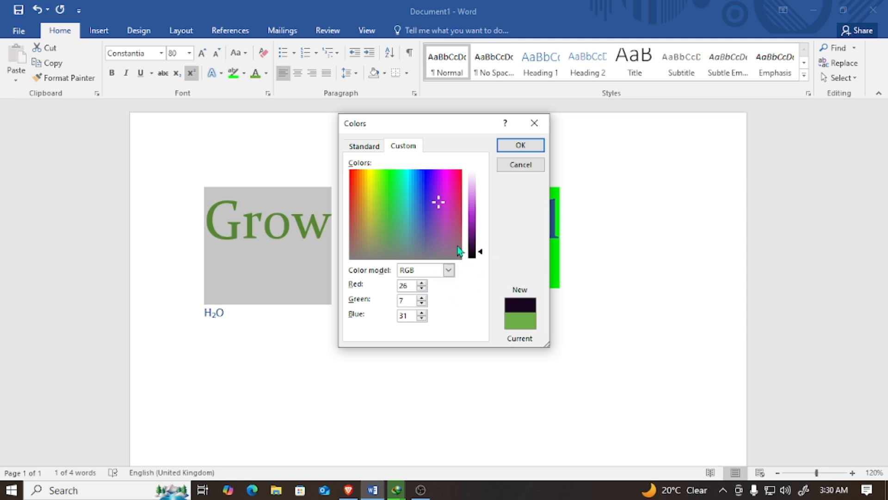
pyautogui.moveTo(475, 252); pyautogui.dragTo(479, 216)
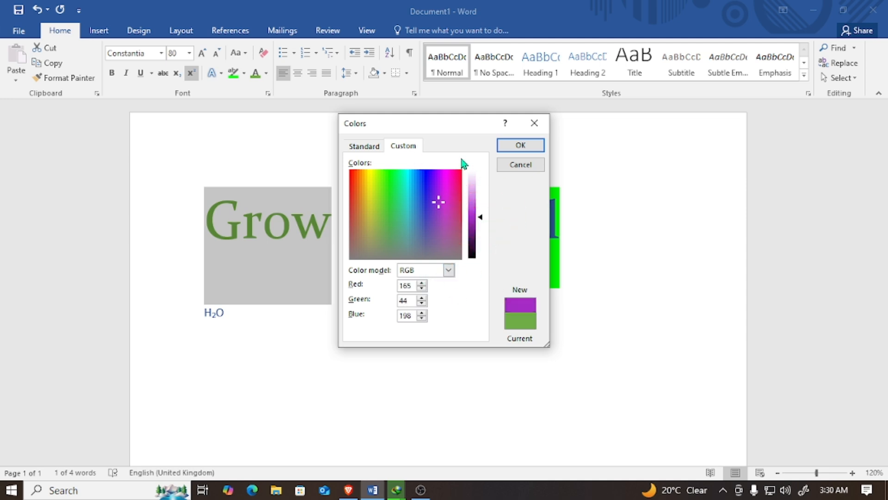
pyautogui.click(532, 144)
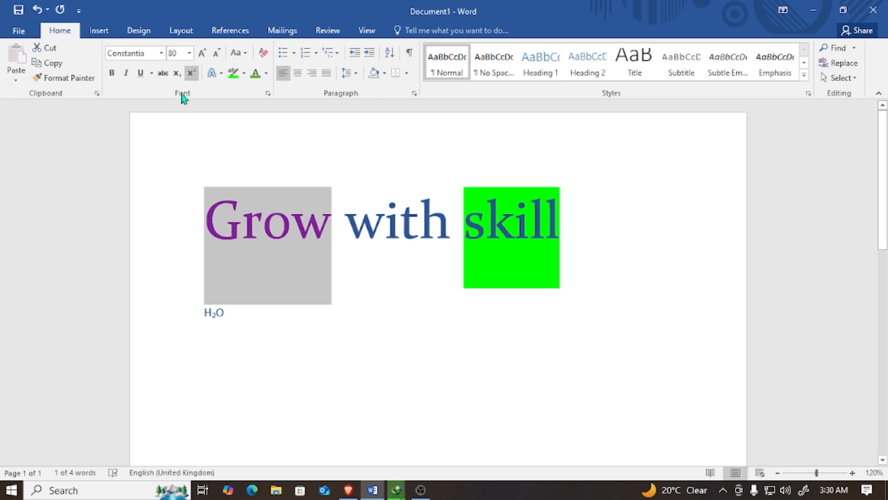
# Change the font color of "Grow" to a light red from the standard color palette in the Colors dialog.
pyautogui.click(266, 73)
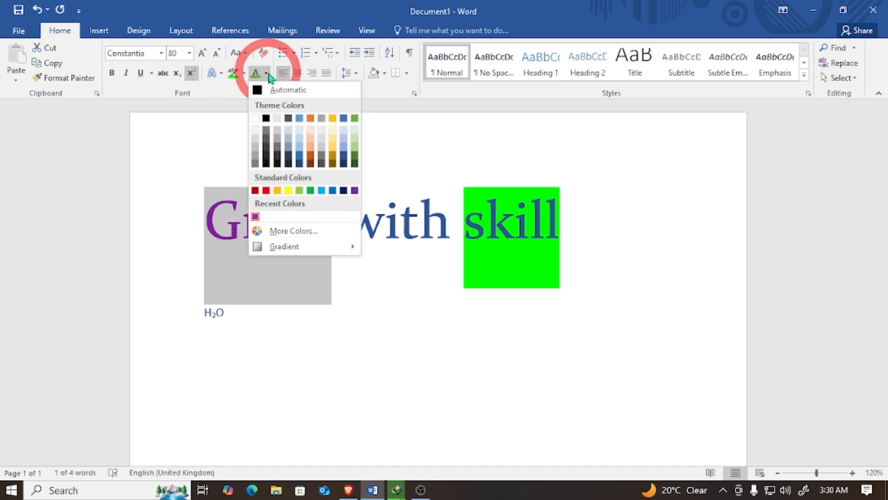
pyautogui.click(285, 231)
pyautogui.click(365, 148)
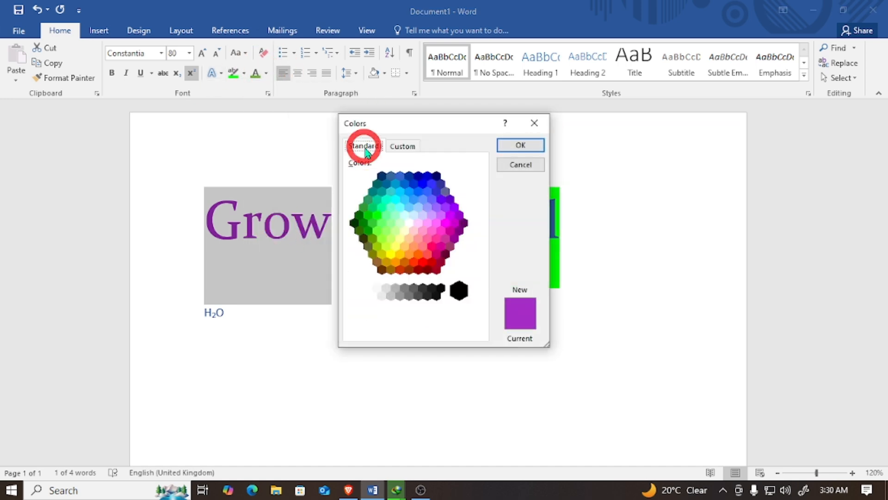
pyautogui.moveTo(398, 184)
pyautogui.mouseDown()
pyautogui.moveTo(445, 223)
pyautogui.moveTo(401, 254)
pyautogui.moveTo(426, 217)
pyautogui.moveTo(426, 253)
pyautogui.mouseUp()
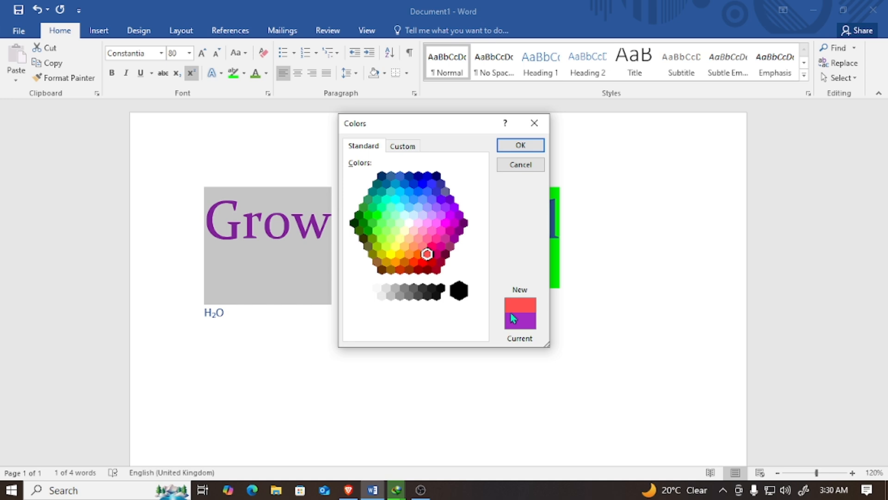
pyautogui.click(514, 147)
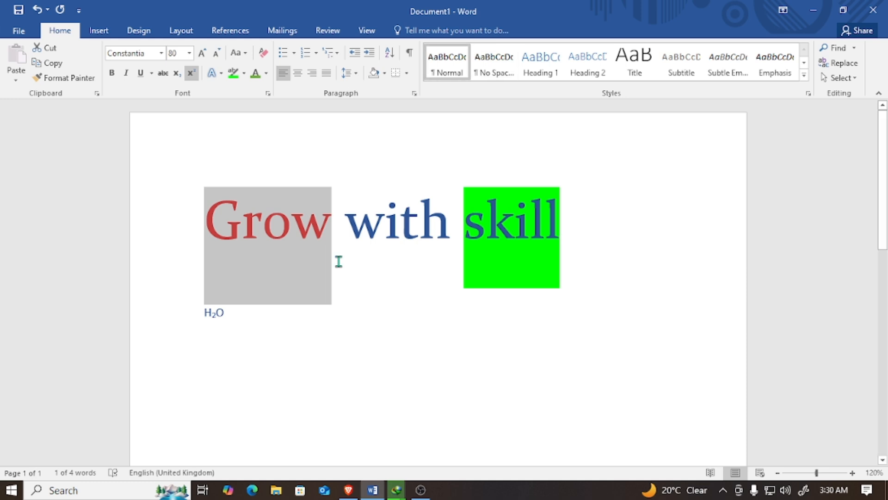
# Apply a light horizontal gradient variation of the red font color to the word "Grow".
pyautogui.click(329, 234)
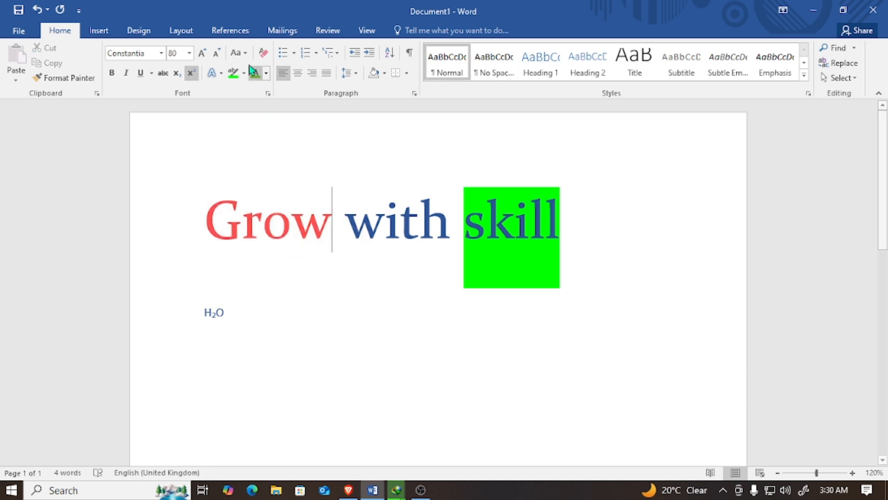
pyautogui.moveTo(212, 221); pyautogui.dragTo(331, 225)
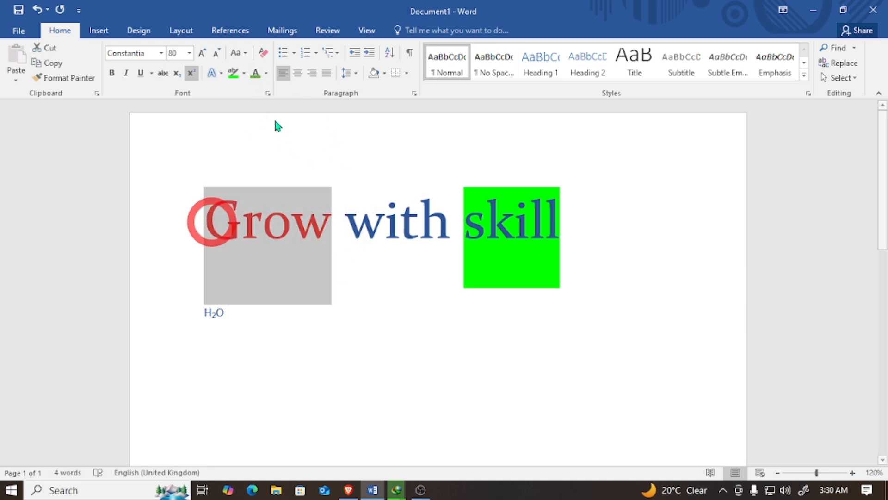
pyautogui.click(267, 74)
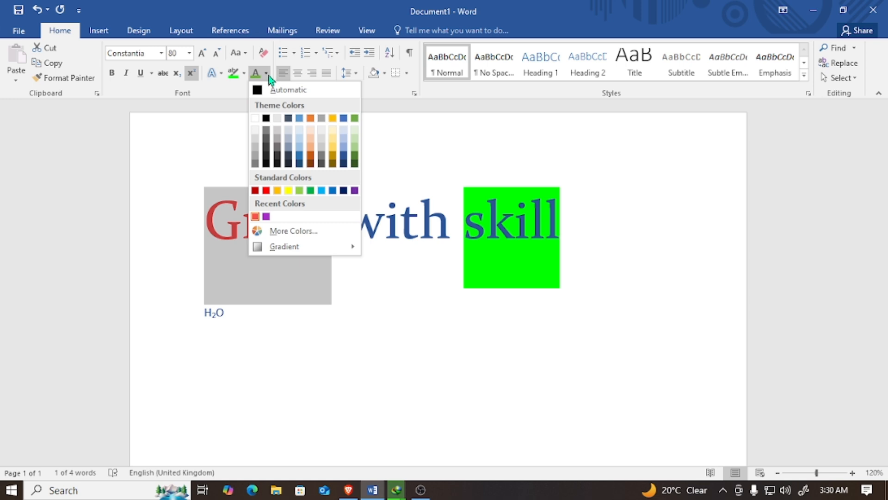
pyautogui.click(281, 248)
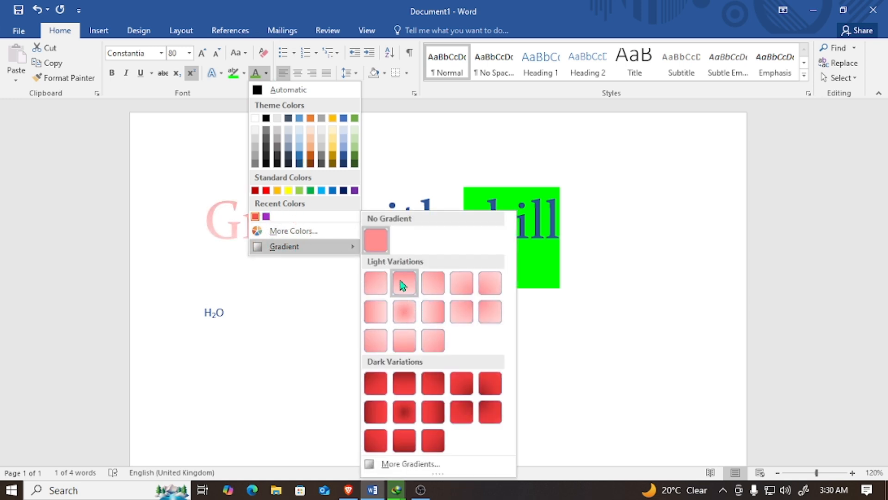
pyautogui.click(432, 309)
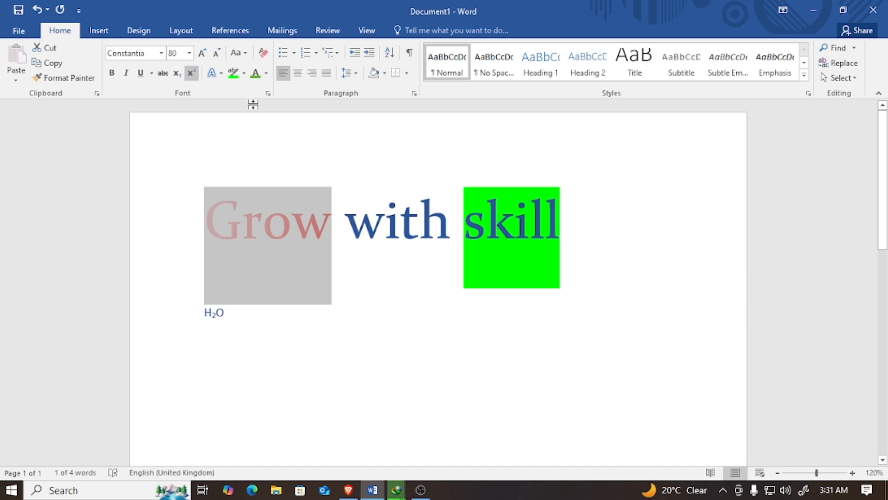
# Open the detailed gradient settings and apply a gradient text fill to the whole line "Grow with skill".
pyautogui.click(266, 75)
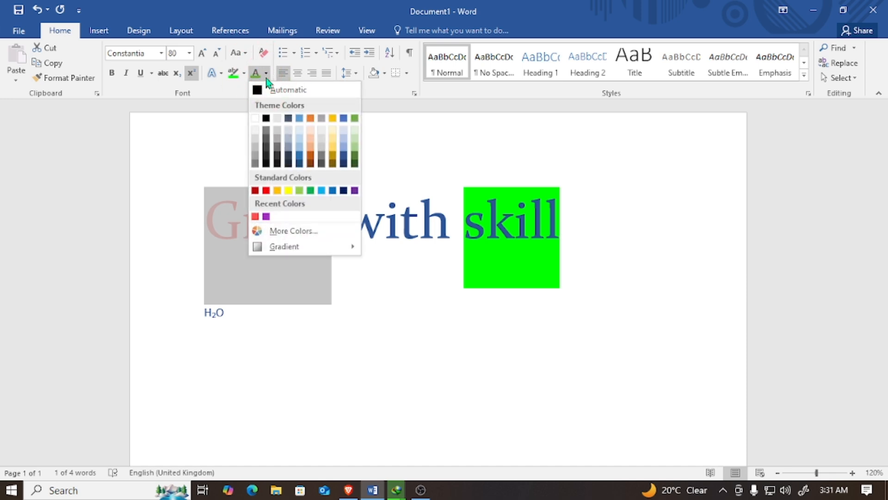
pyautogui.moveTo(291, 255)
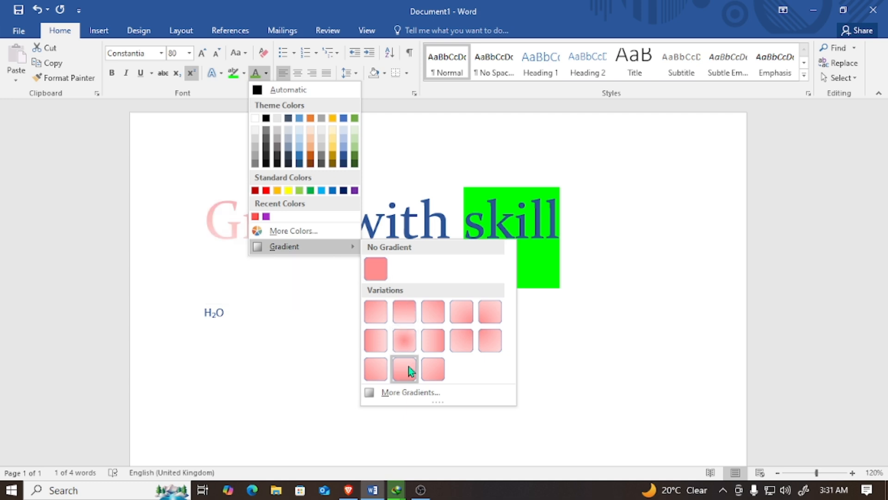
pyautogui.click(405, 393)
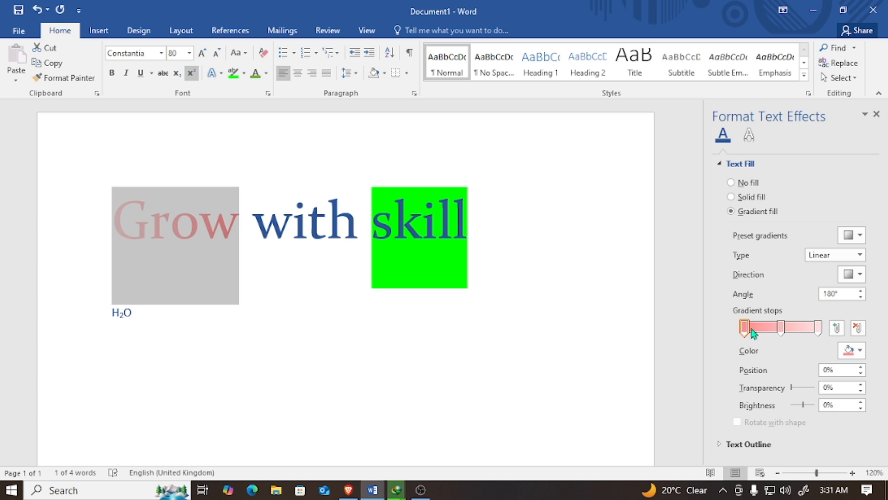
pyautogui.moveTo(499, 256); pyautogui.dragTo(139, 230)
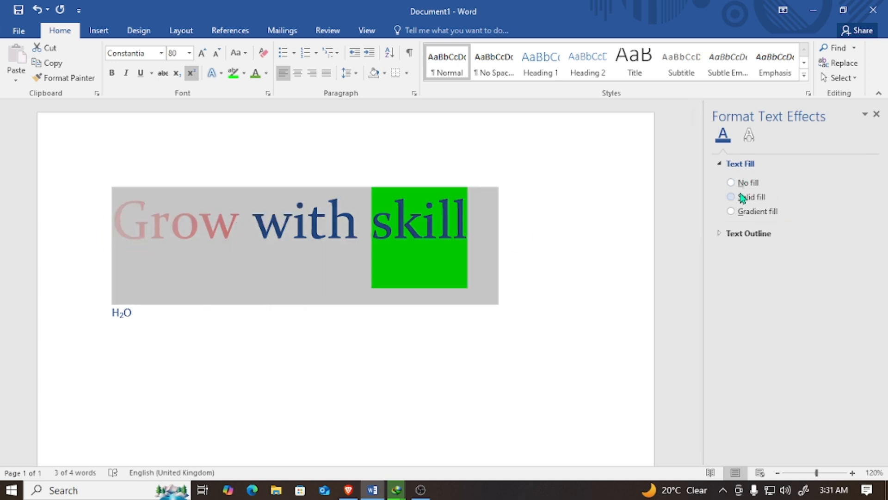
pyautogui.click(739, 210)
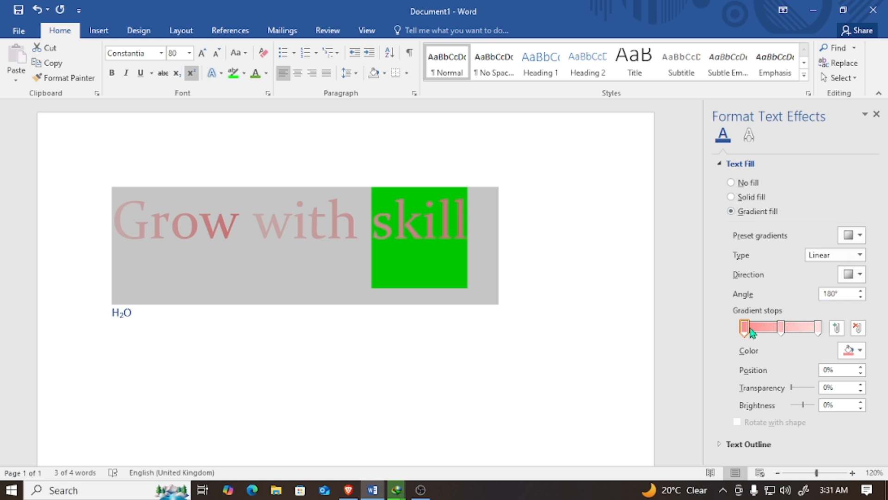
# Move the first gradient stop to 6% and add another gradient stop at 28%.
pyautogui.moveTo(746, 329)
pyautogui.mouseDown()
pyautogui.moveTo(768, 328)
pyautogui.moveTo(716, 328)
pyautogui.moveTo(720, 337)
pyautogui.moveTo(749, 333)
pyautogui.mouseUp()
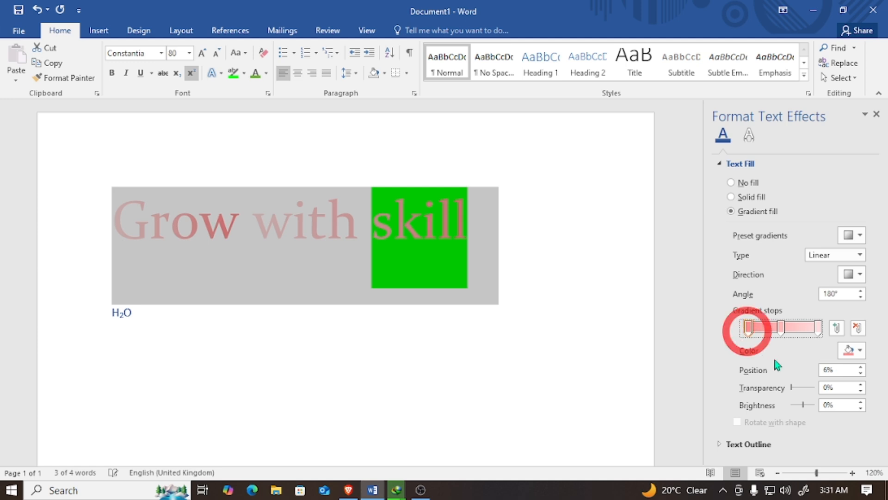
pyautogui.click(837, 327)
pyautogui.click(767, 328)
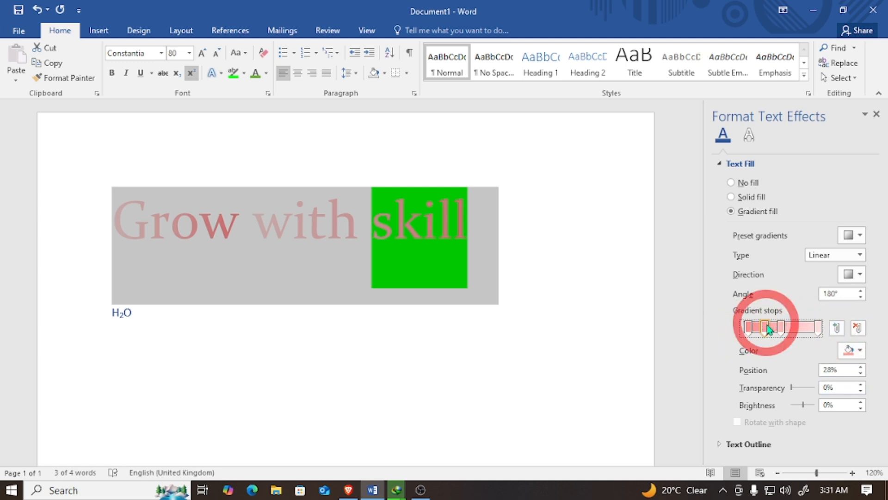
# Color the 28% gradient stop the darkest theme green, with brightness -50%, after trying a light orange.
pyautogui.click(849, 352)
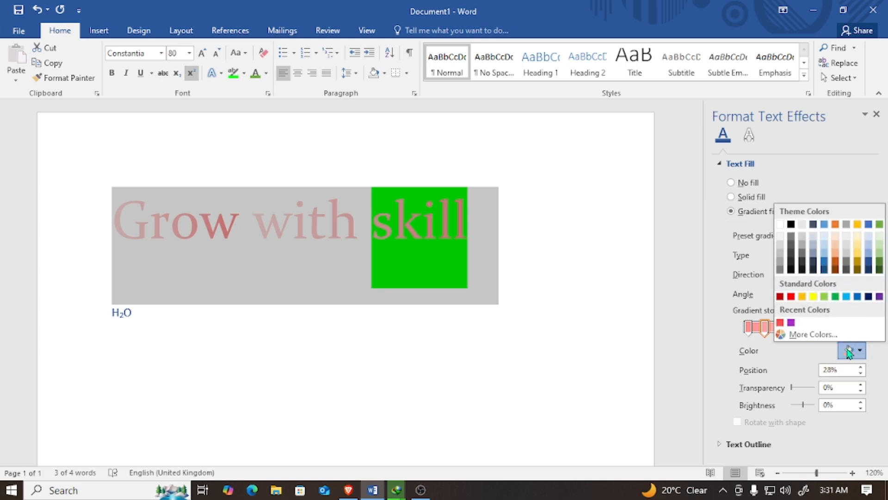
pyautogui.click(835, 258)
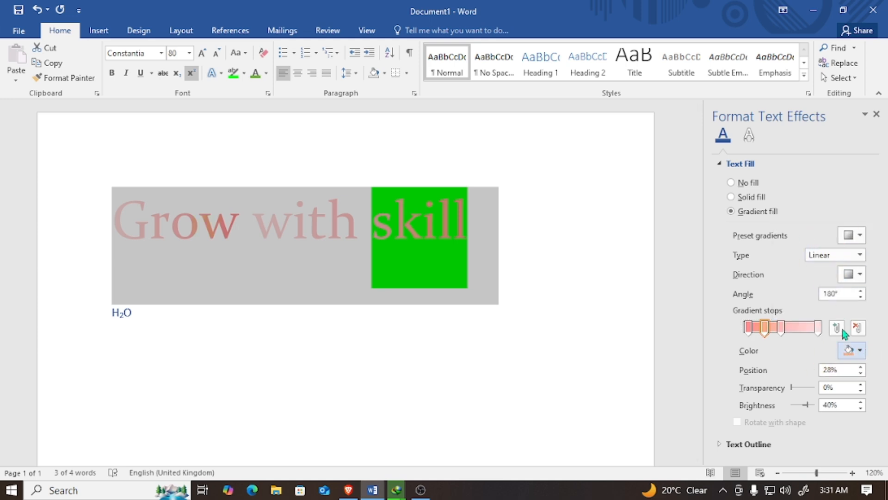
pyautogui.click(851, 351)
pyautogui.click(880, 271)
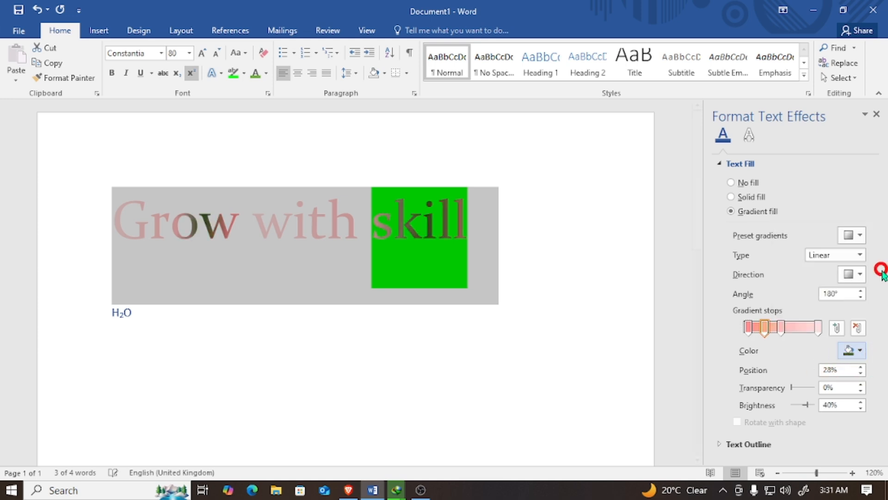
pyautogui.click(568, 234)
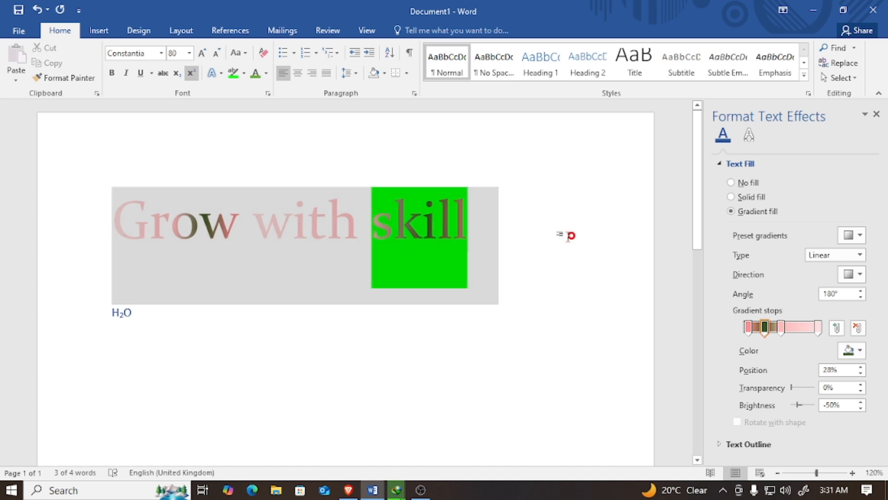
# Remove the green text highlight from the word "skill".
pyautogui.doubleClick(468, 241)
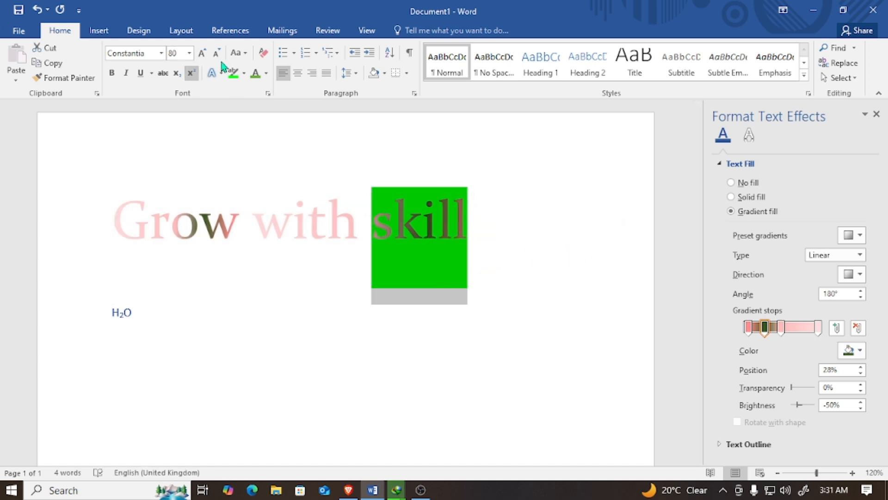
pyautogui.click(244, 74)
pyautogui.click(260, 146)
pyautogui.click(589, 247)
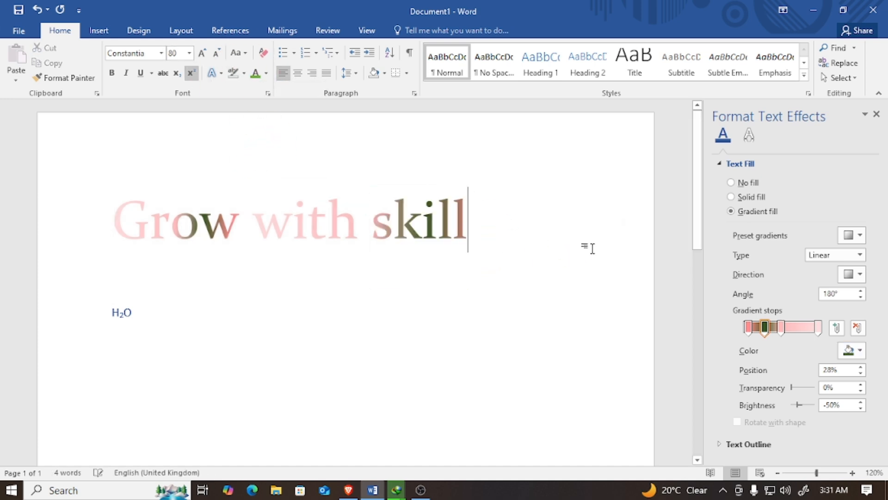
# Color the 50% gradient stop of "Grow with skill" near-black, using the theme black with 15% brightness.
pyautogui.moveTo(573, 224); pyautogui.dragTo(139, 224)
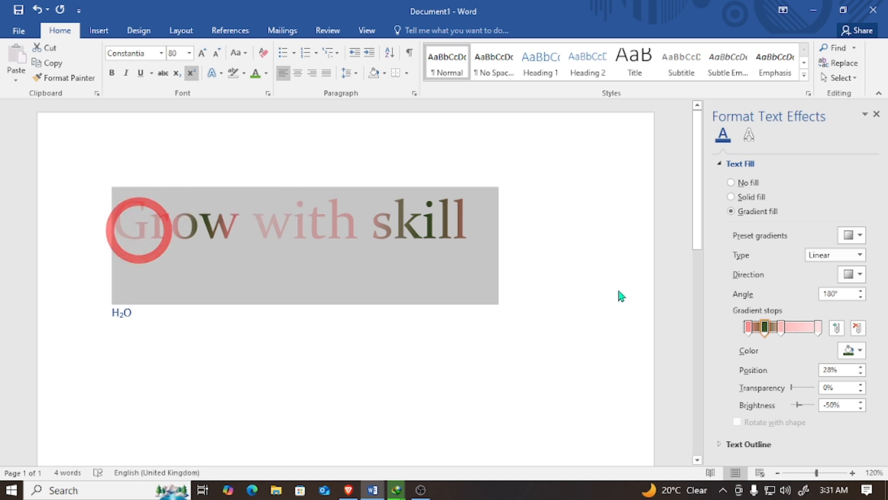
pyautogui.click(781, 327)
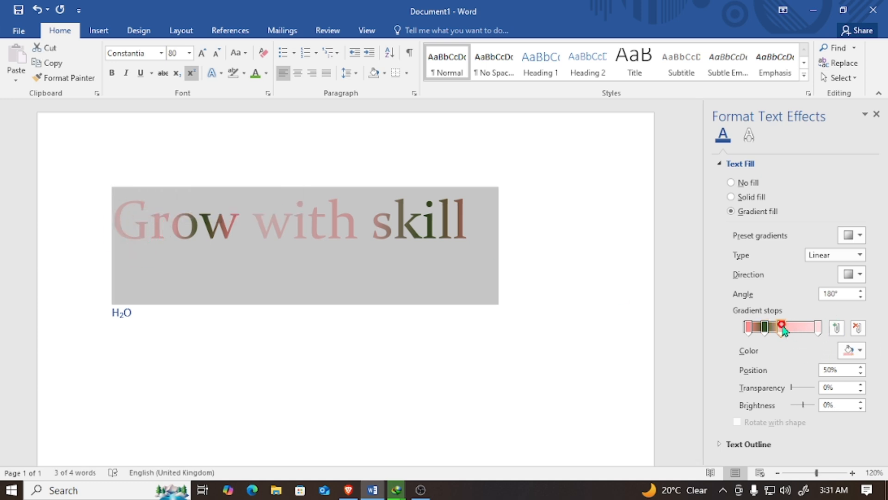
pyautogui.click(850, 351)
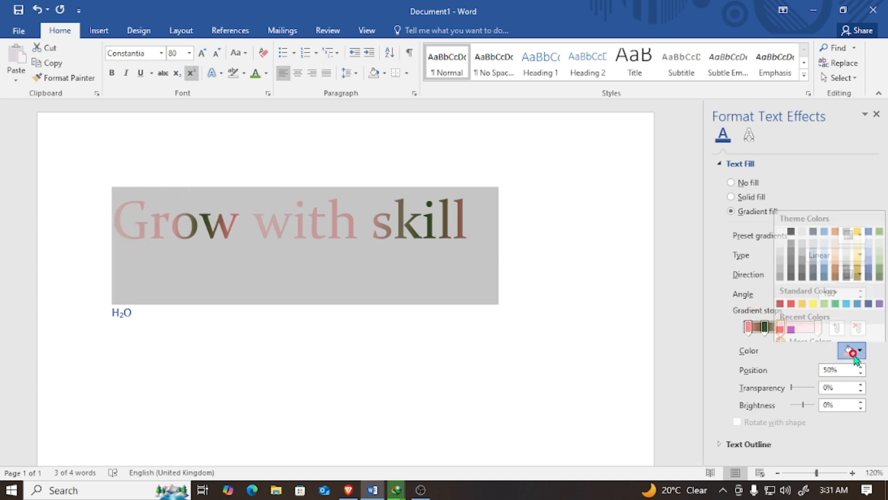
pyautogui.click(791, 263)
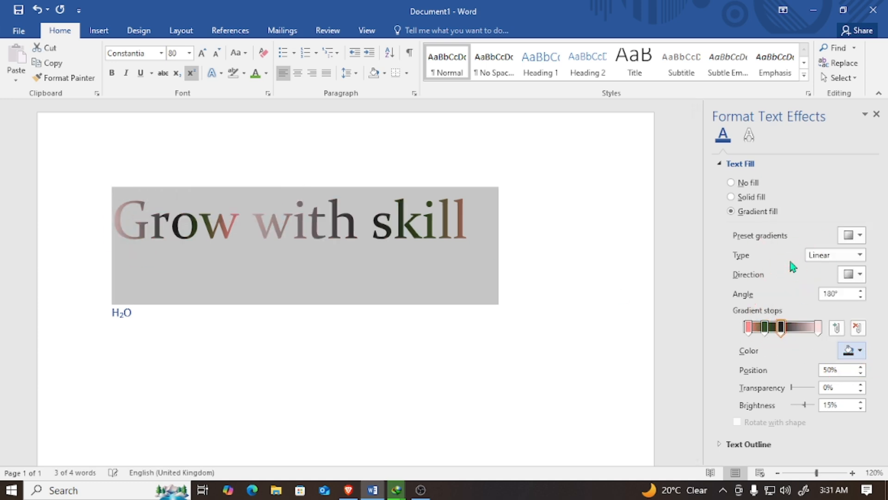
# Color the 6% gradient stop of "Grow with skill" the base theme green.
pyautogui.click(748, 327)
pyautogui.click(851, 350)
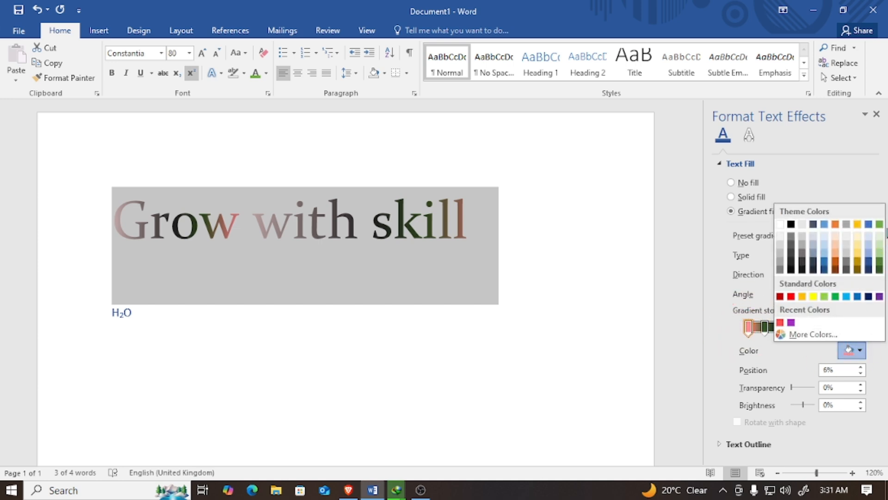
pyautogui.click(880, 225)
pyautogui.click(557, 256)
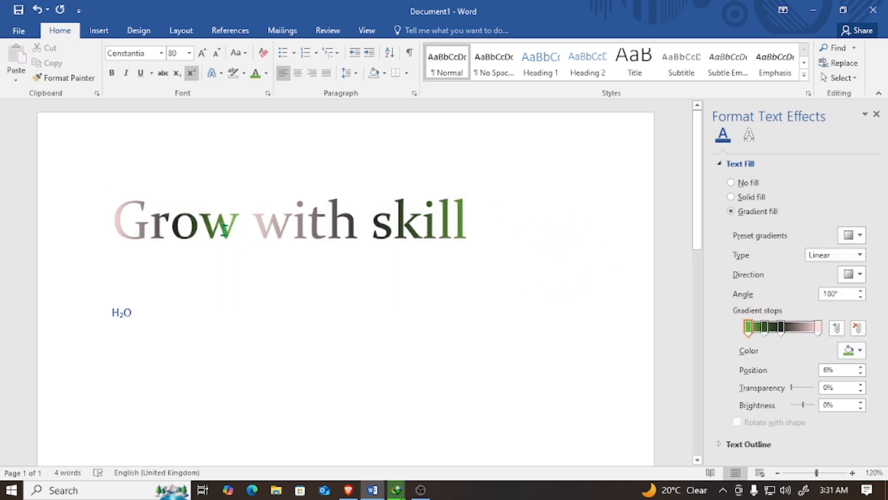
# Set the transparency of the green 6% gradient stop to 77% for the whole line.
pyautogui.click(72, 225)
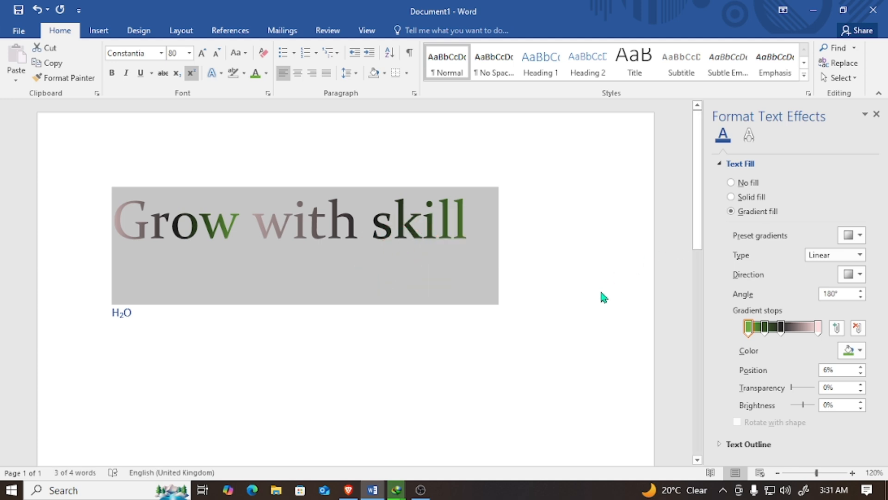
pyautogui.moveTo(791, 388); pyautogui.dragTo(810, 389)
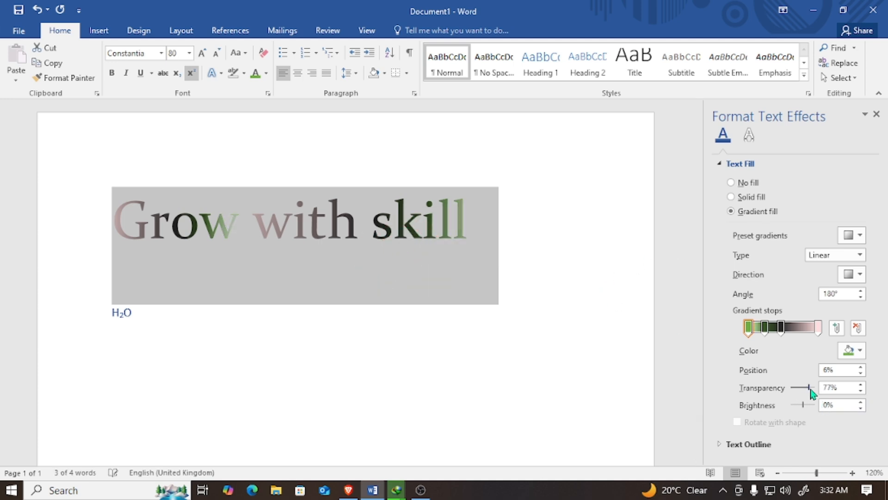
pyautogui.click(582, 342)
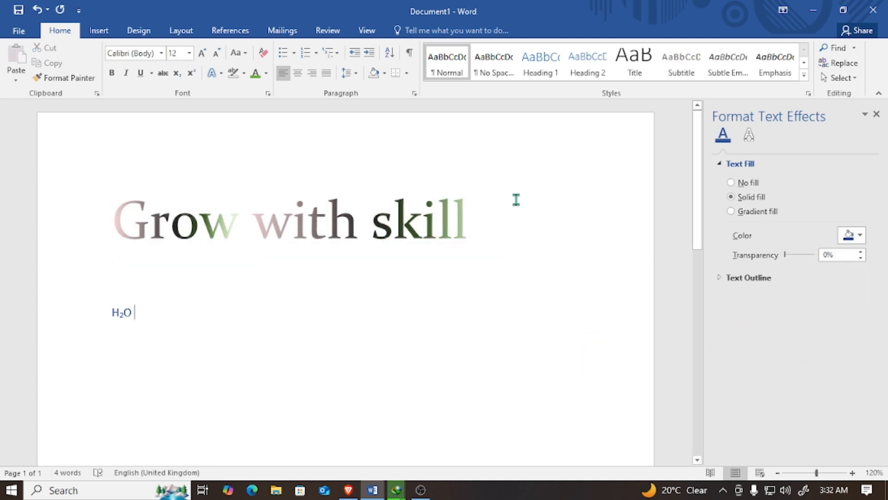
# Set the gradient type of "Grow with skill" to Rectangular, after trying Radial.
pyautogui.click(57, 198)
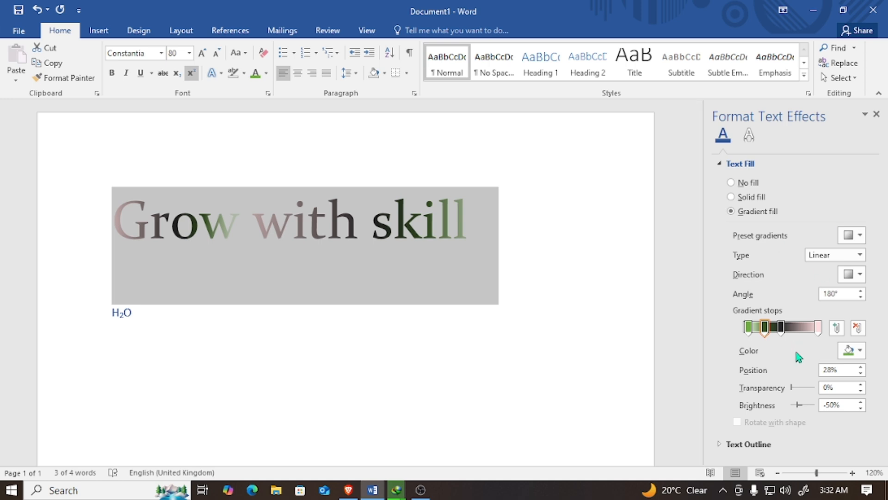
pyautogui.click(851, 255)
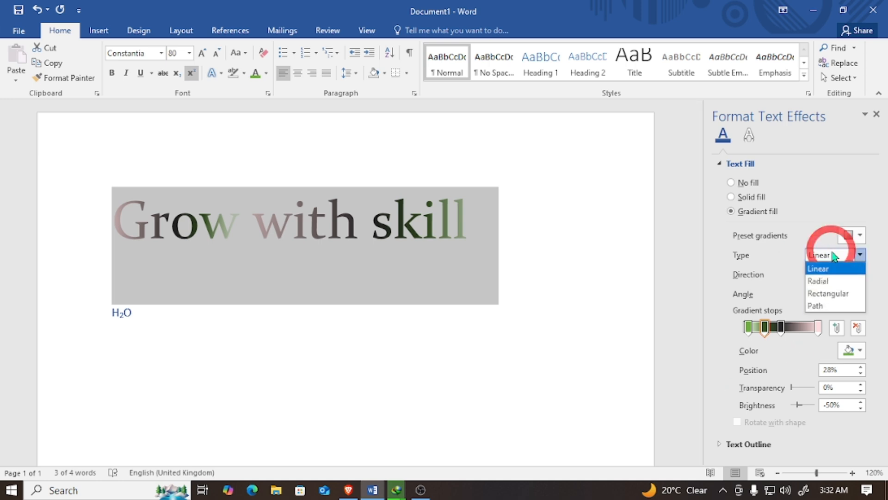
pyautogui.click(829, 283)
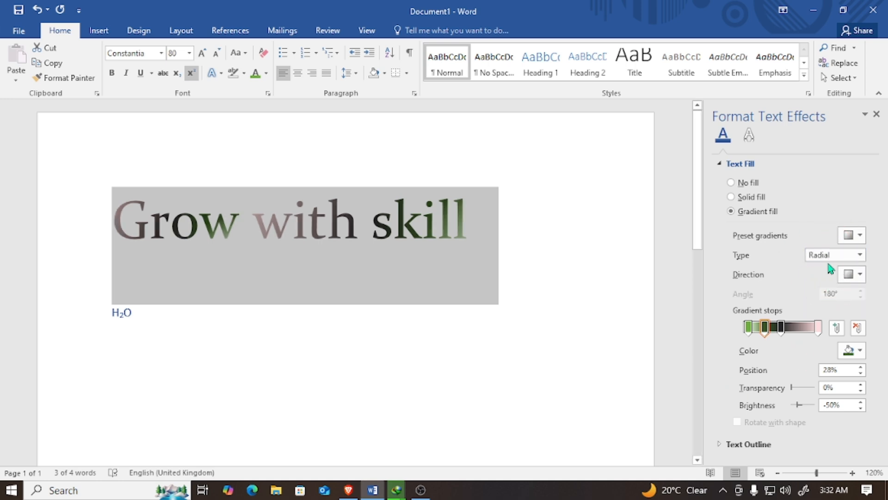
pyautogui.click(832, 257)
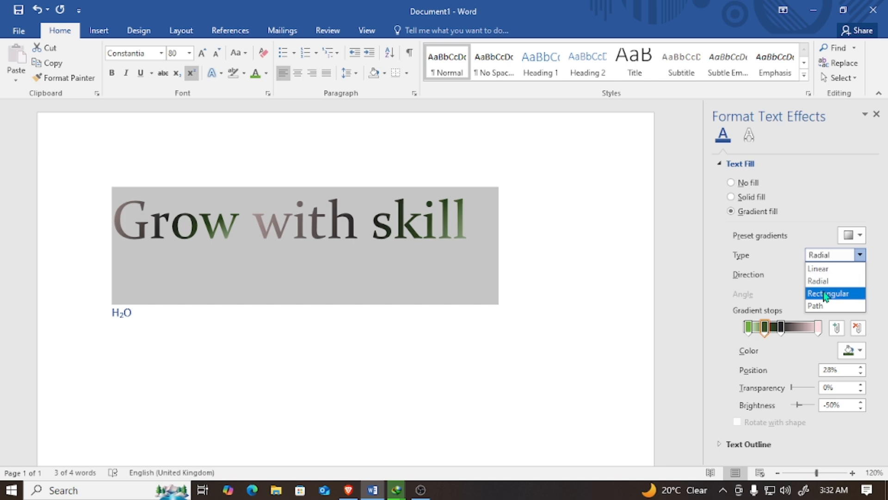
pyautogui.click(827, 292)
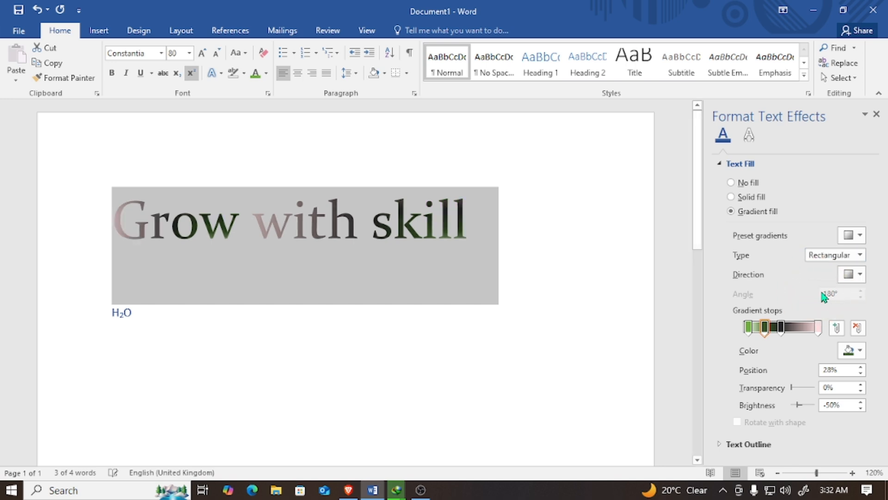
# Set the rectangular gradient's direction on "Grow with skill" to start from the top-left corner, after trying the centre direction.
pyautogui.click(856, 274)
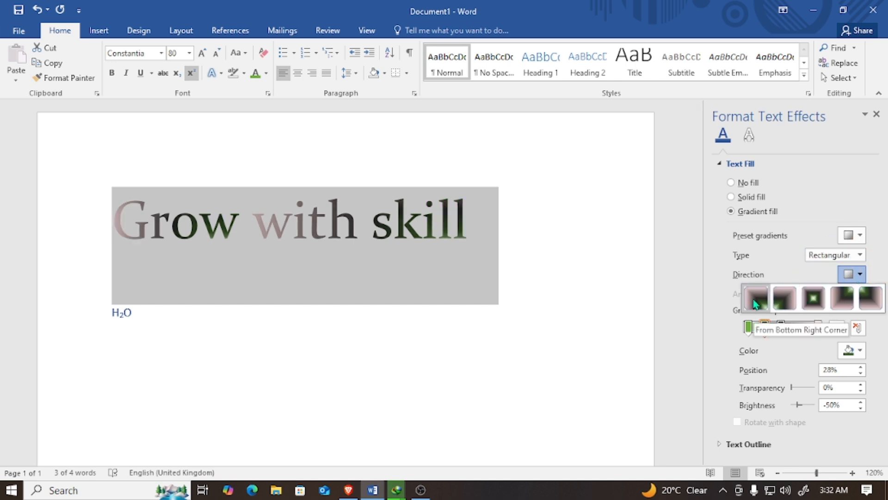
pyautogui.click(814, 298)
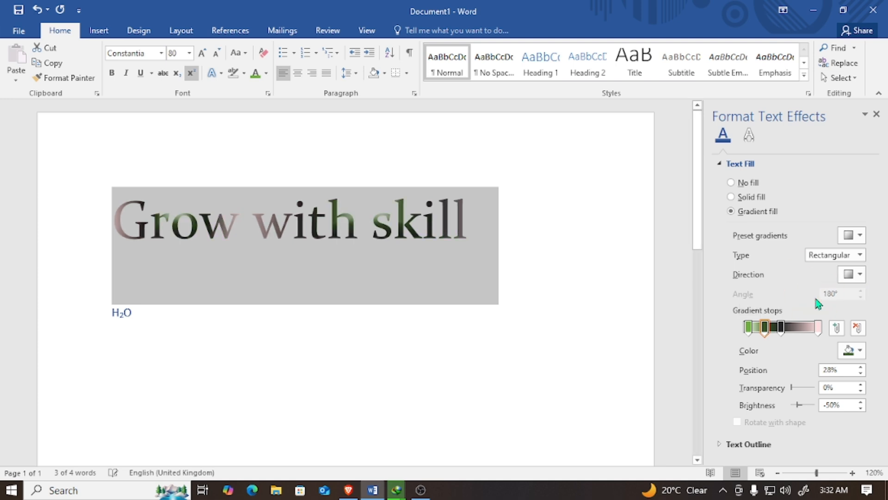
pyautogui.click(853, 274)
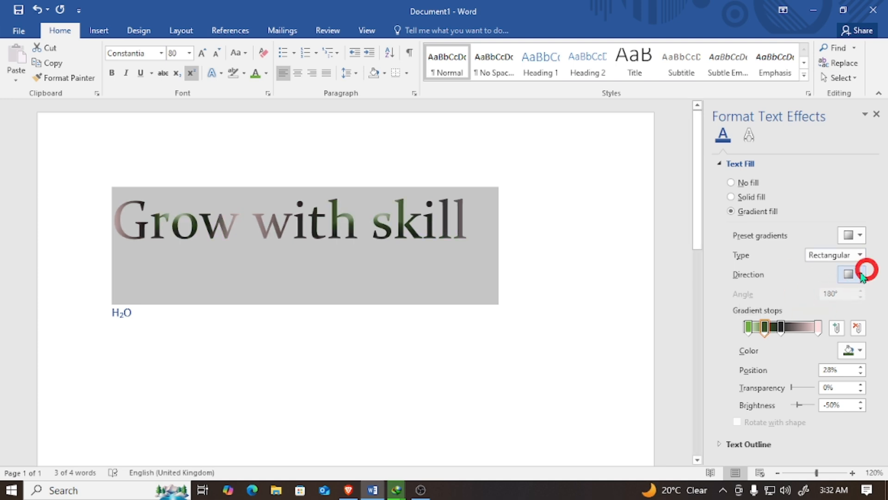
pyautogui.click(866, 300)
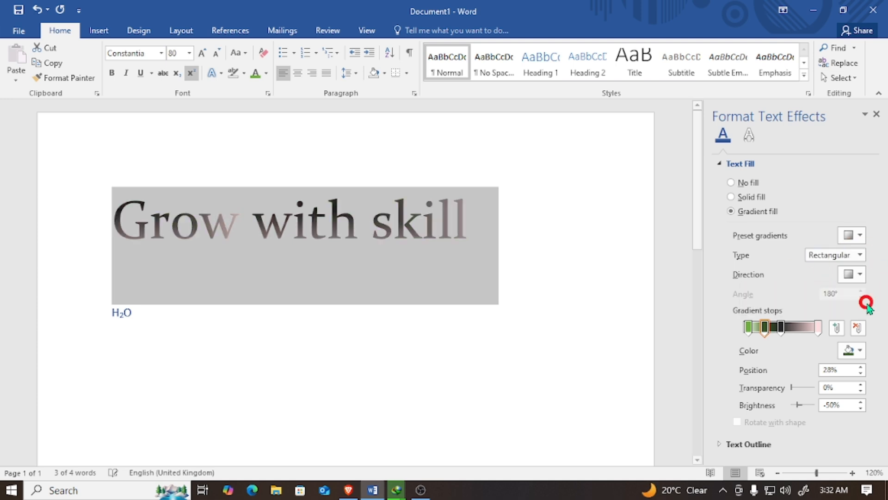
pyautogui.click(559, 227)
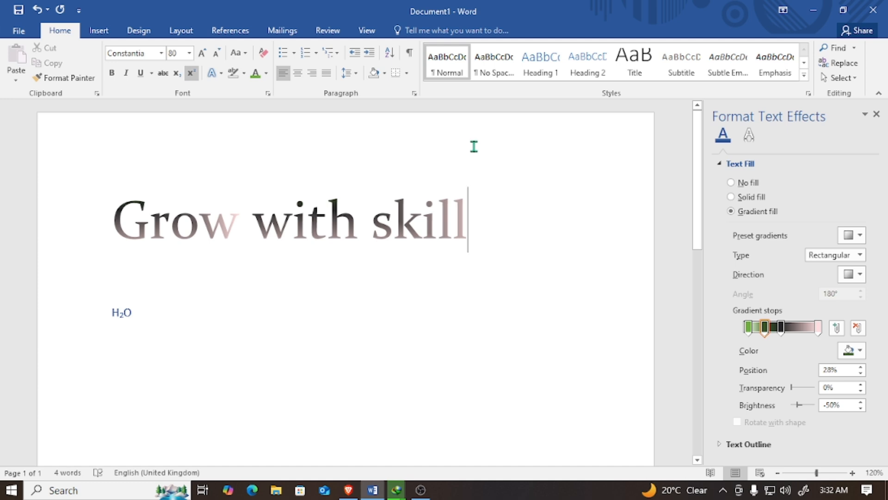
pyautogui.moveTo(121, 220); pyautogui.dragTo(456, 227)
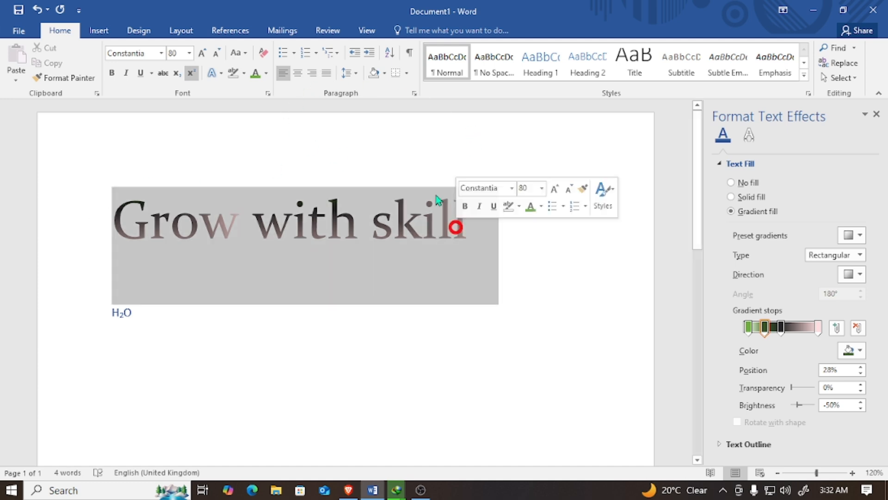
pyautogui.click(267, 74)
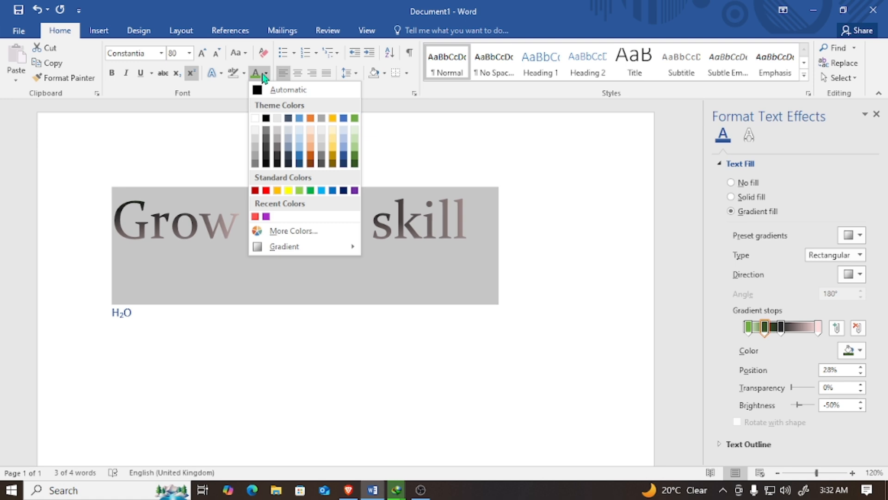
pyautogui.click(198, 127)
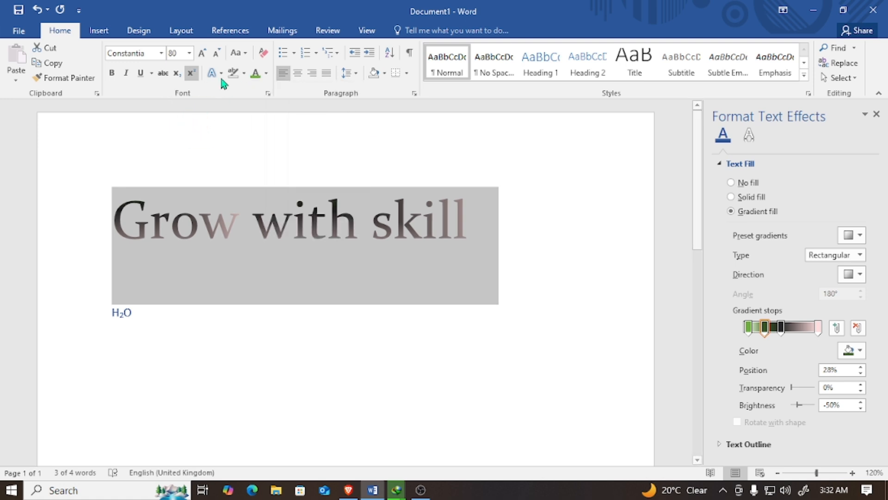
pyautogui.click(507, 216)
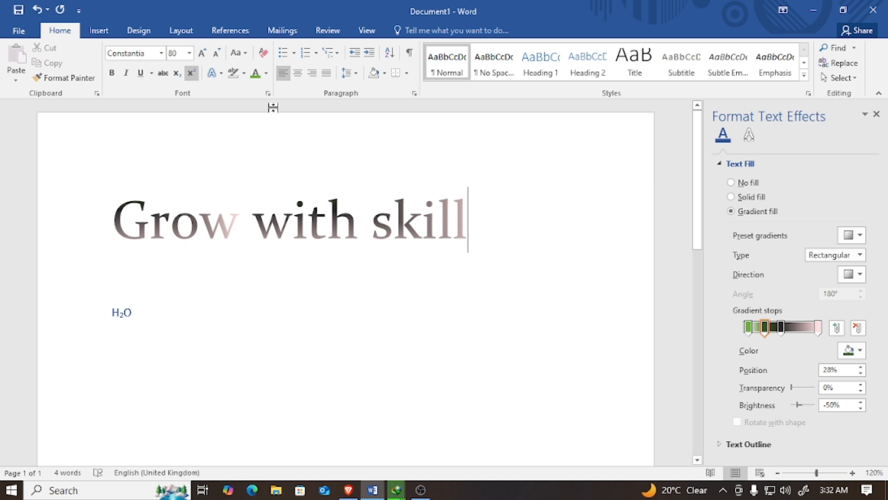
# Clear all formatting from the whole "Grow with skill" line.
pyautogui.doubleClick(136, 216)
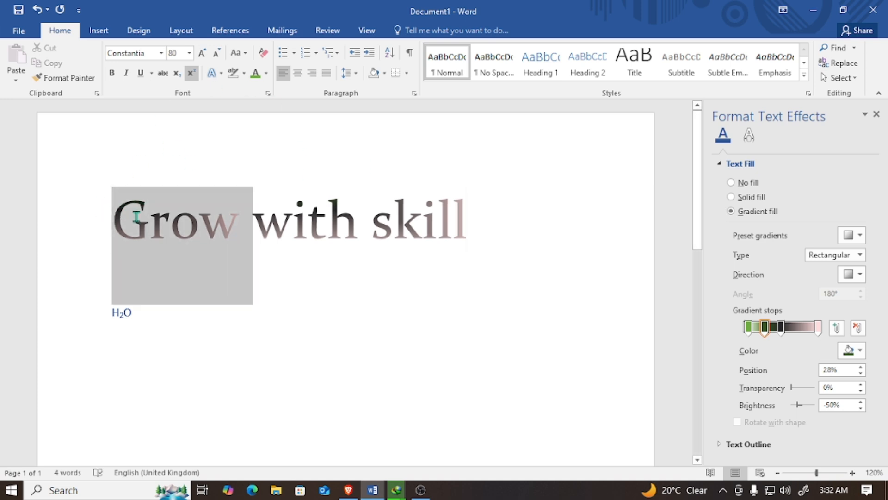
pyautogui.moveTo(220, 230); pyautogui.dragTo(309, 234)
pyautogui.moveTo(387, 232); pyautogui.dragTo(465, 234)
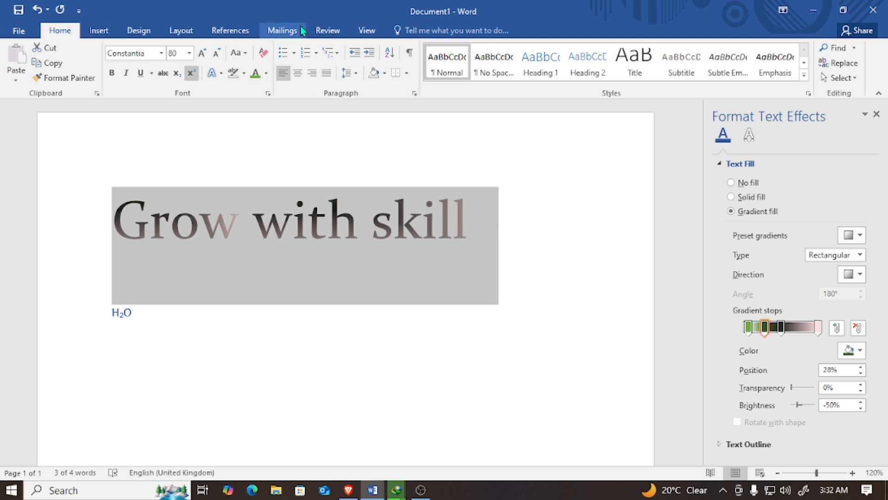
pyautogui.click(263, 54)
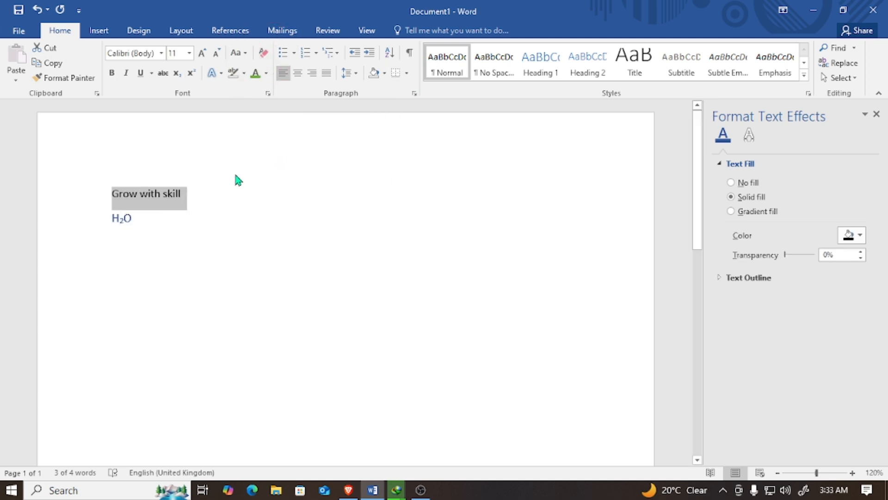
# Enlarge "Grow with skill" stepwise up to 80 pt and reduce it to 48 pt.
pyautogui.moveTo(109, 193); pyautogui.dragTo(181, 193)
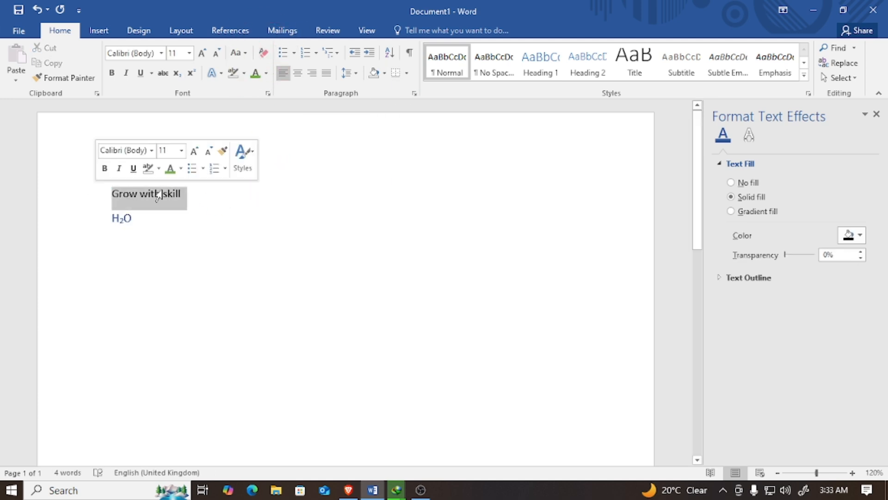
pyautogui.click(201, 52)
pyautogui.click(202, 51)
pyautogui.click(201, 52)
pyautogui.click(202, 52)
pyautogui.click(202, 51)
pyautogui.click(202, 52)
pyautogui.click(201, 52)
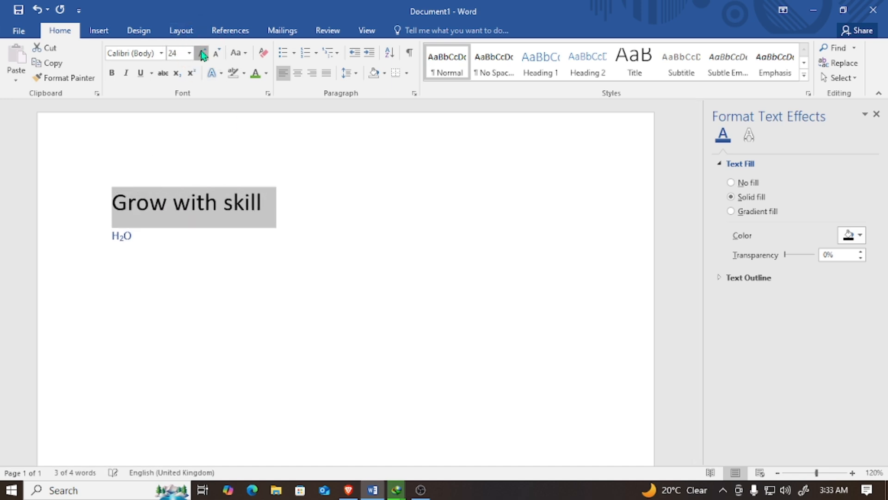
pyautogui.click(201, 53)
pyautogui.click(201, 53)
pyautogui.click(202, 53)
pyautogui.click(202, 52)
pyautogui.click(202, 53)
pyautogui.click(202, 53)
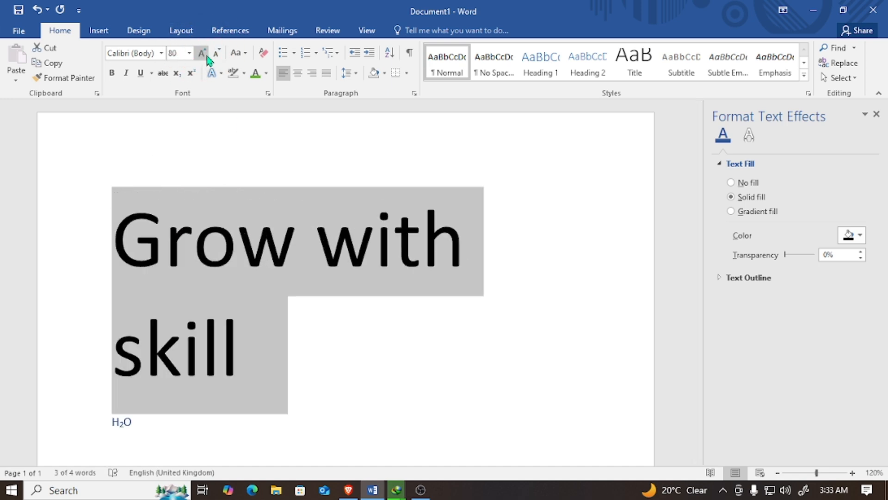
pyautogui.click(216, 53)
pyautogui.click(216, 53)
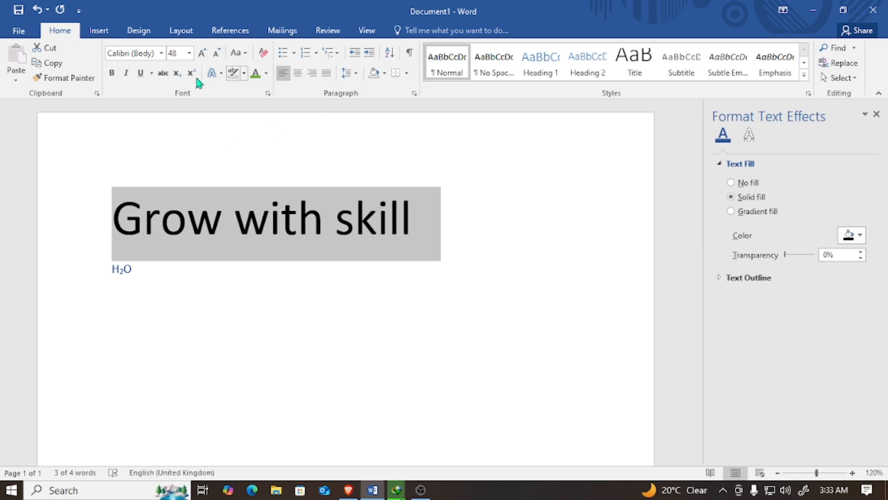
# Change the case of "Grow with skill" to Capitalize Each Word.
pyautogui.click(246, 54)
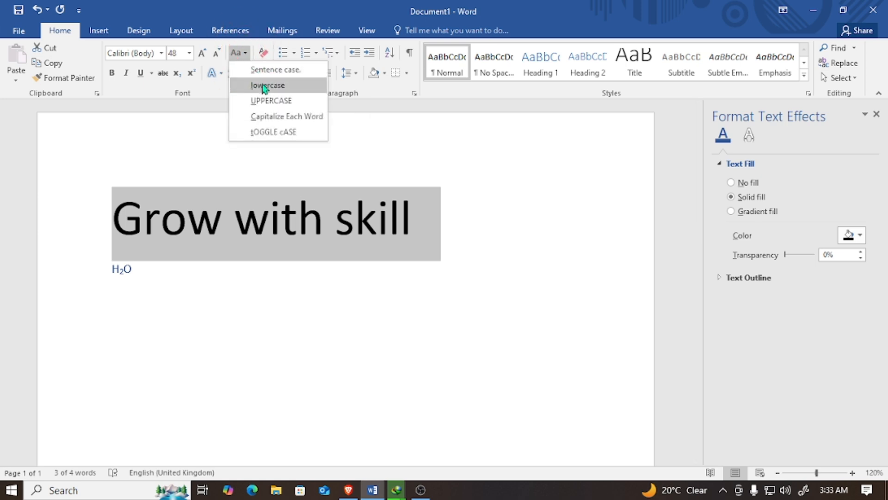
pyautogui.click(264, 121)
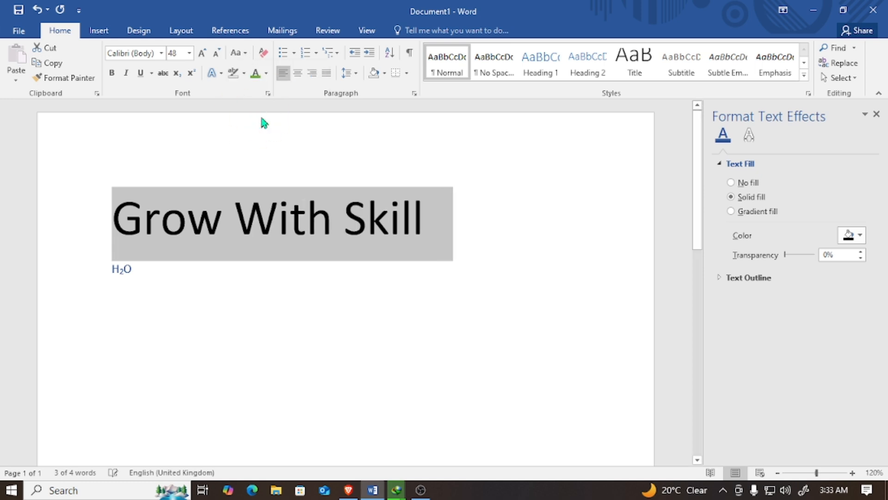
pyautogui.click(141, 229)
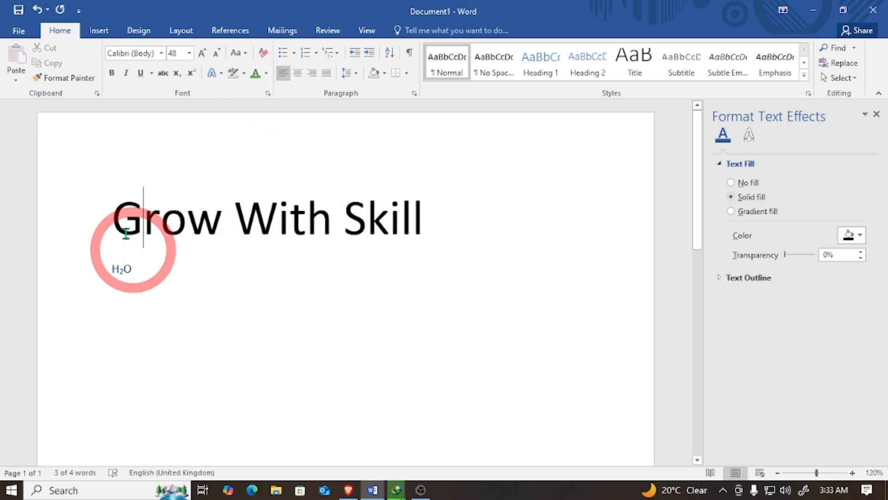
pyautogui.click(108, 218)
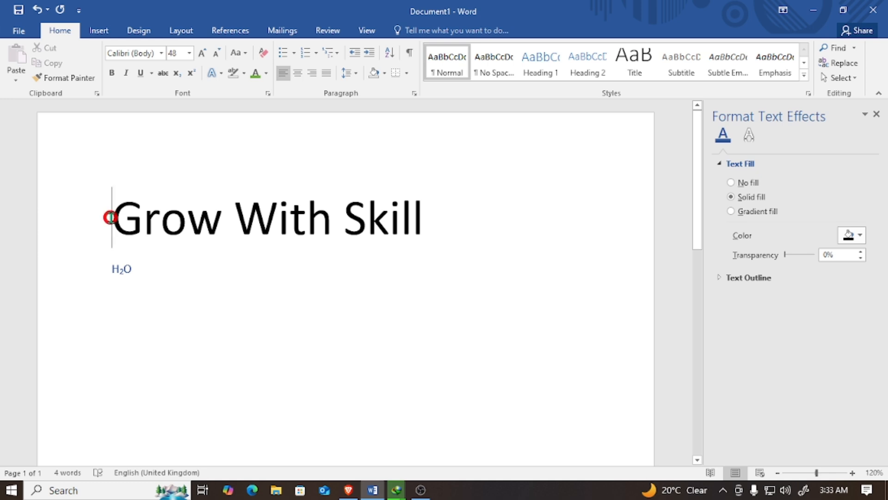
pyautogui.click(182, 217)
pyautogui.moveTo(111, 220); pyautogui.dragTo(489, 224)
pyautogui.click(489, 224)
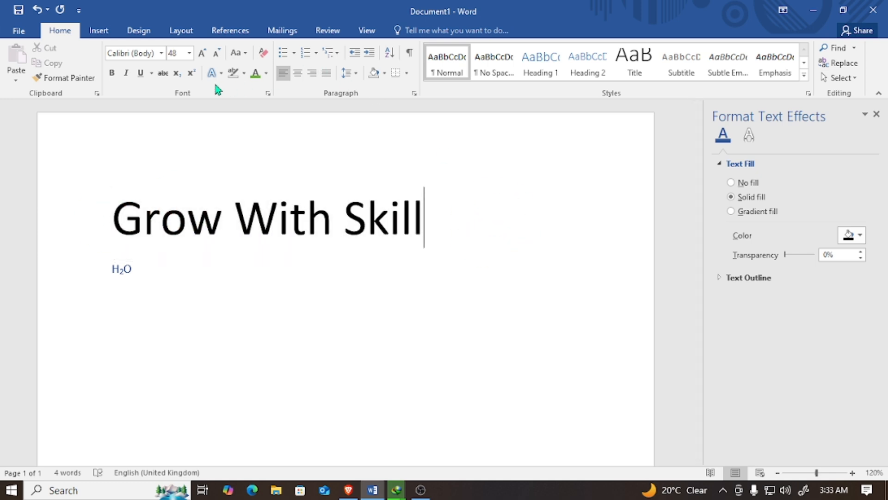
# Change the case of "Grow With Skill" to UPPERCASE, after trying tOGGLE cASE and lowercase.
pyautogui.moveTo(111, 216); pyautogui.dragTo(450, 218)
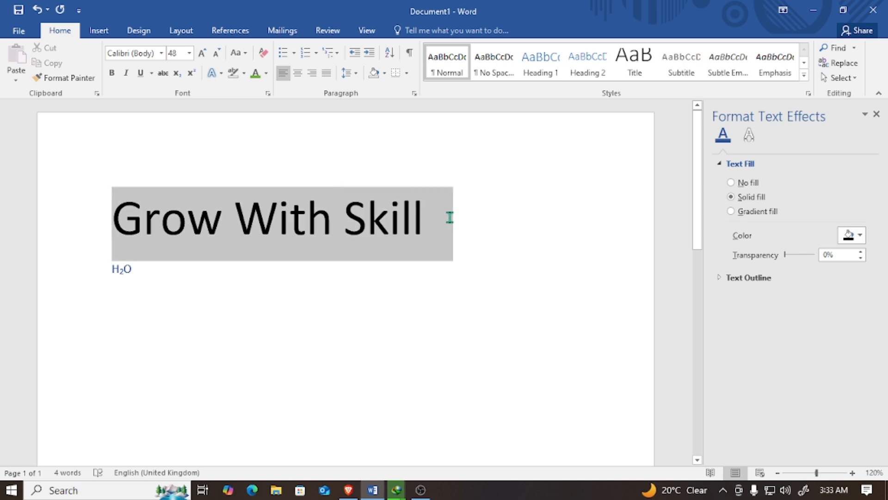
pyautogui.click(245, 54)
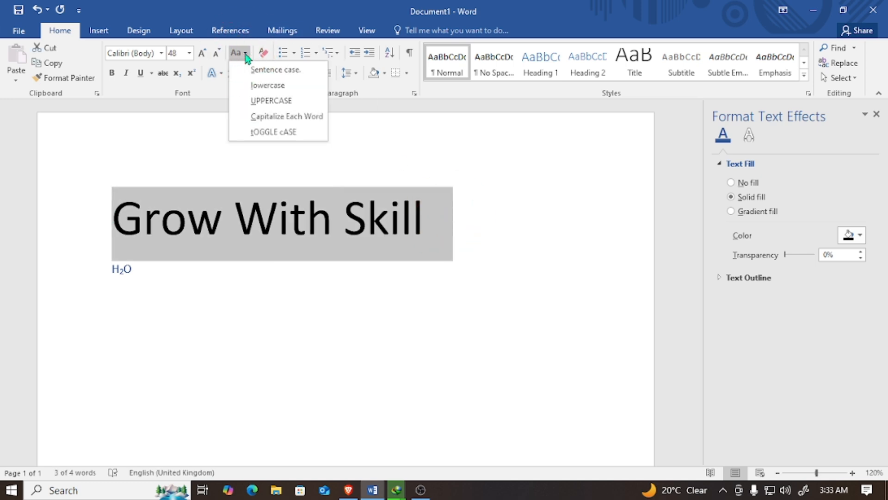
pyautogui.click(255, 133)
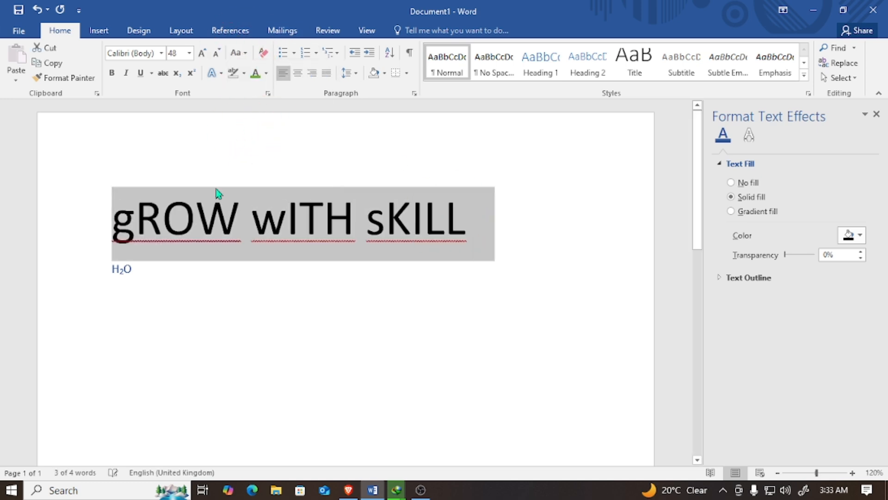
pyautogui.click(236, 52)
pyautogui.click(263, 86)
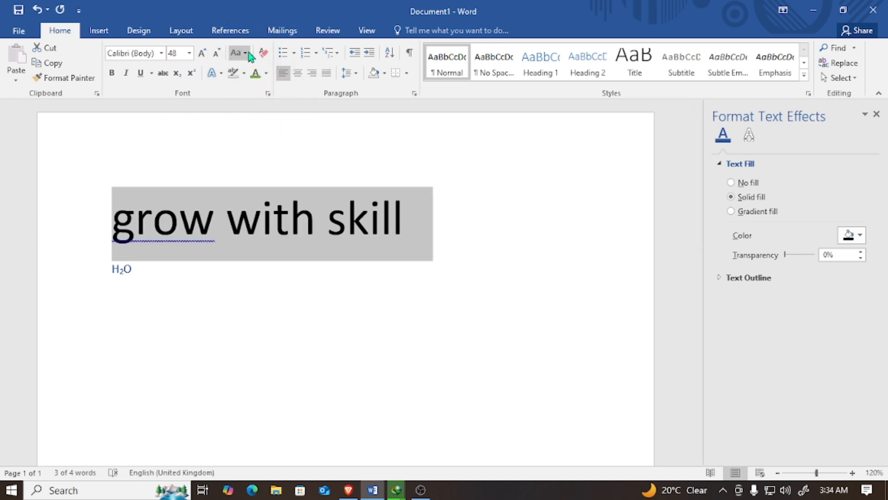
pyautogui.click(237, 53)
pyautogui.click(253, 101)
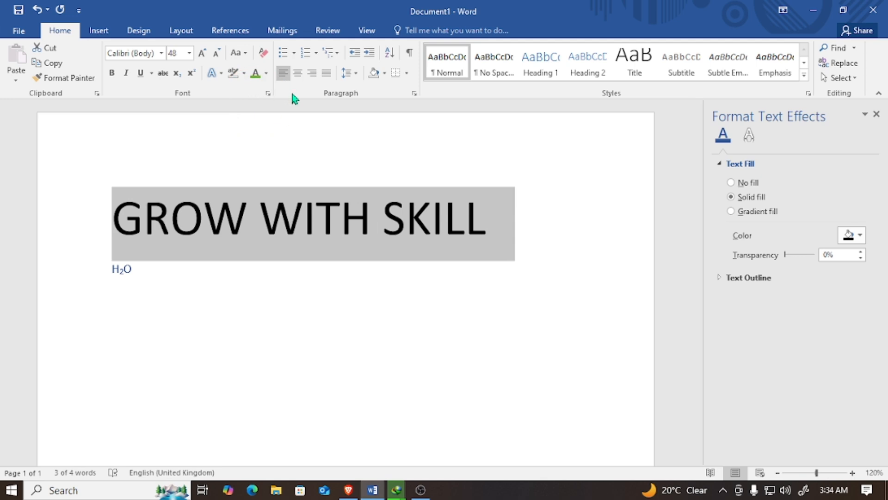
# Apply the dark gray beveled text effect preset to "GROW WITH SKILL" and outline it in the darkest theme green.
pyautogui.click(226, 76)
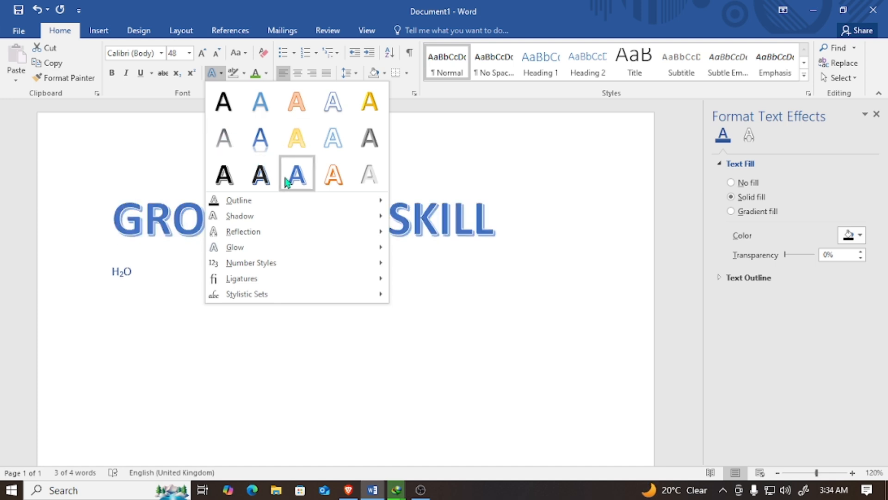
pyautogui.click(362, 137)
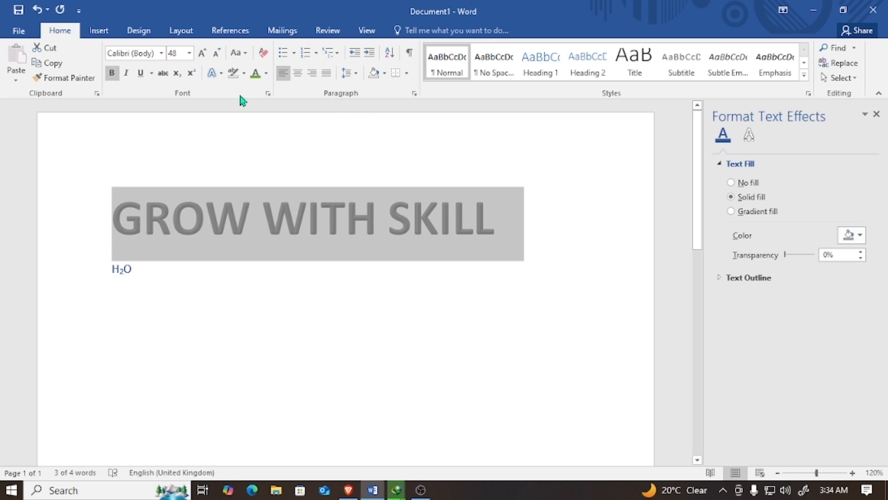
pyautogui.click(222, 73)
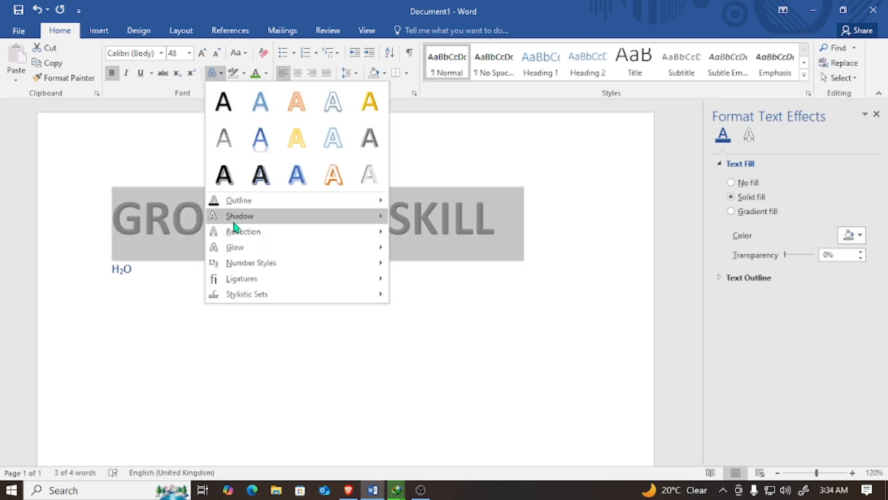
pyautogui.moveTo(236, 203)
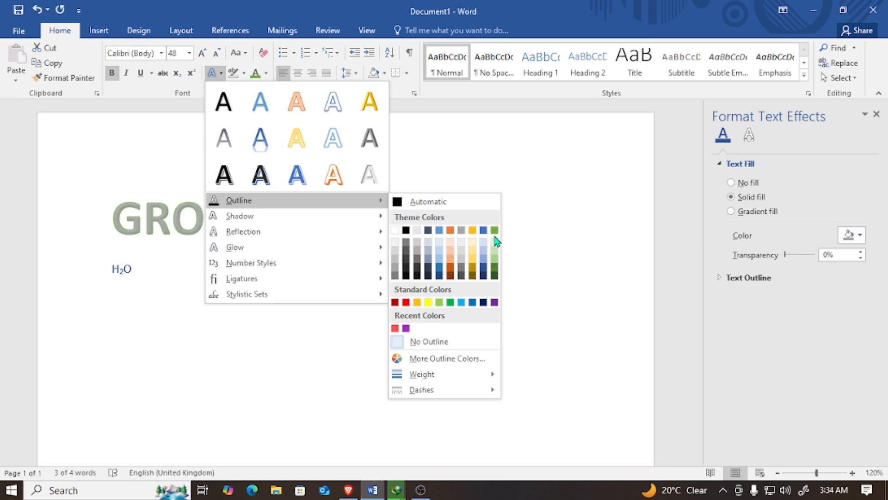
pyautogui.click(494, 277)
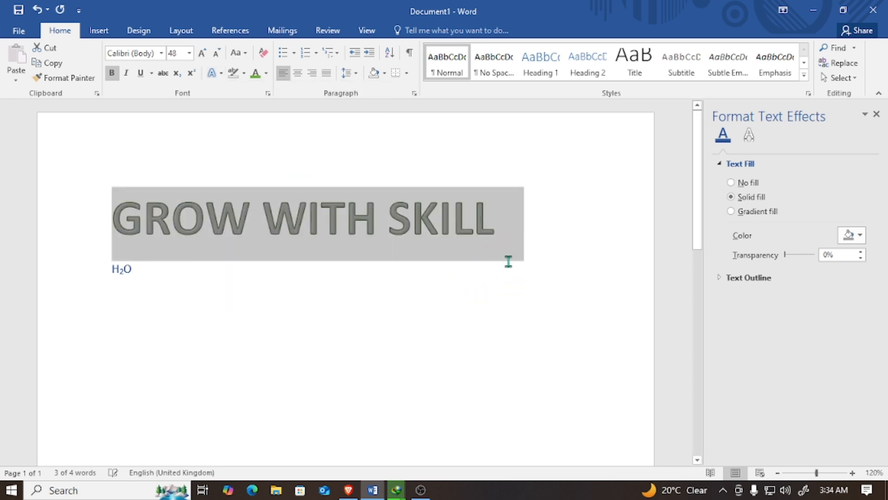
pyautogui.click(424, 246)
pyautogui.keyDown('ctrl'); pyautogui.scroll(19, 284, 247); pyautogui.keyUp('ctrl')
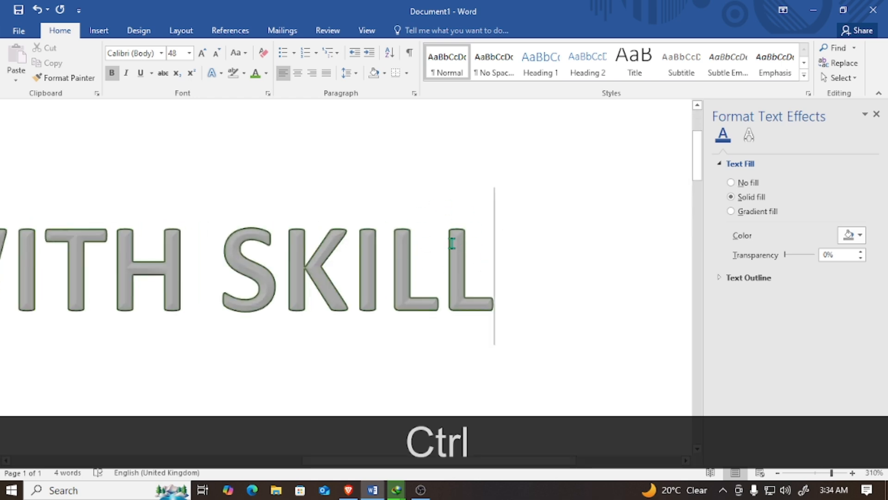
pyautogui.keyDown('ctrl'); pyautogui.scroll(-20, 396, 202); pyautogui.keyUp('ctrl')
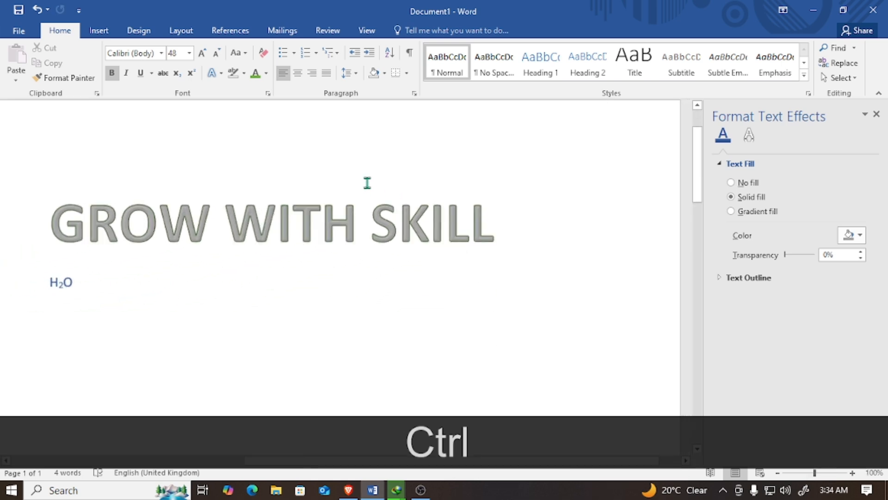
# Add a shadow to "GROW WITH SKILL" using the first preset in the second row of the Outer shadows.
pyautogui.moveTo(150, 203); pyautogui.dragTo(479, 217)
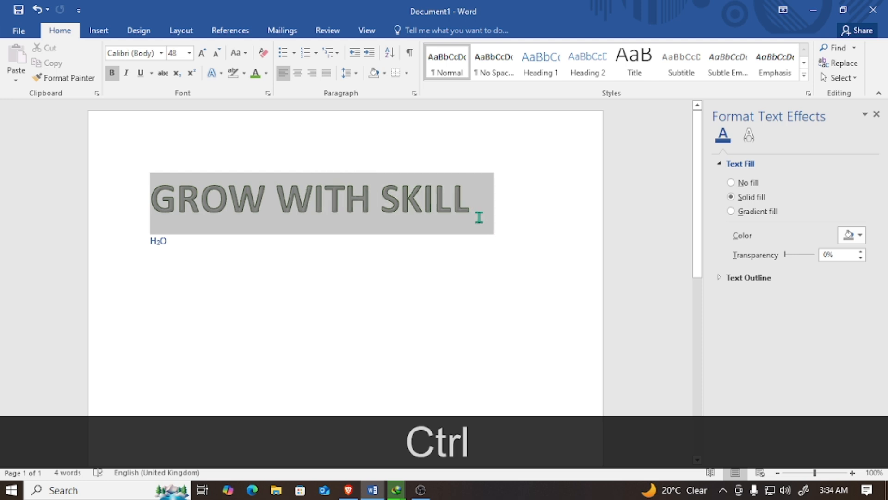
pyautogui.click(223, 73)
pyautogui.moveTo(235, 236)
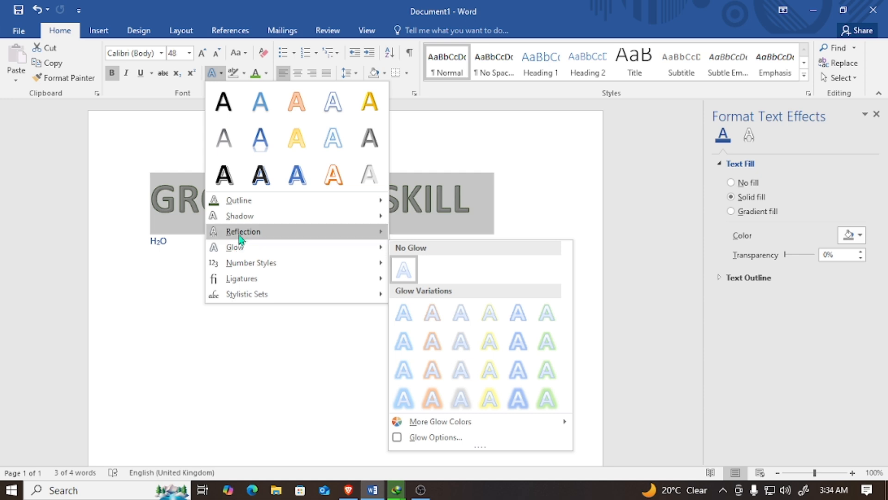
pyautogui.moveTo(250, 219)
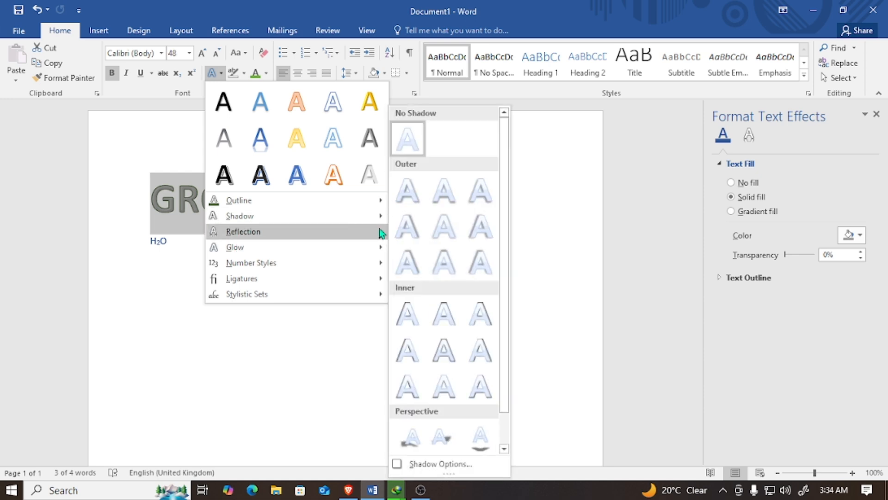
pyautogui.click(422, 226)
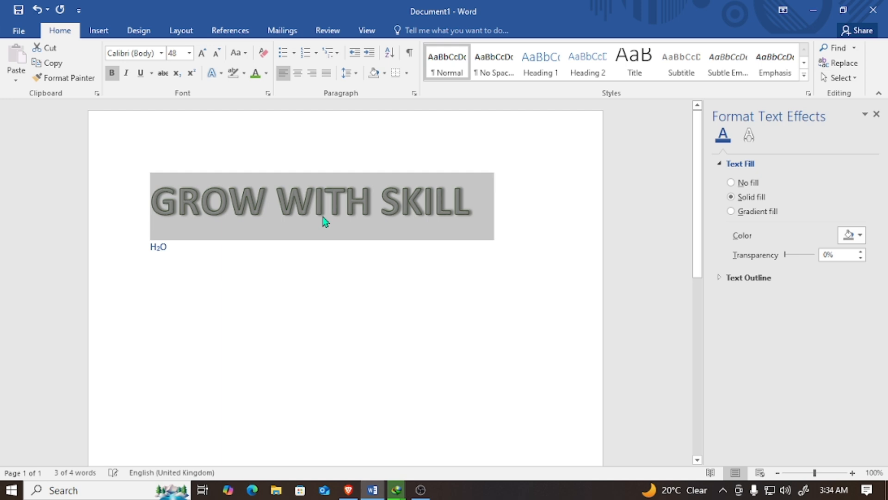
pyautogui.click(292, 290)
# Apply the gray glow variation from the second row of the Glow presets to "GROW WITH SKILL".
pyautogui.moveTo(487, 220); pyautogui.dragTo(122, 192)
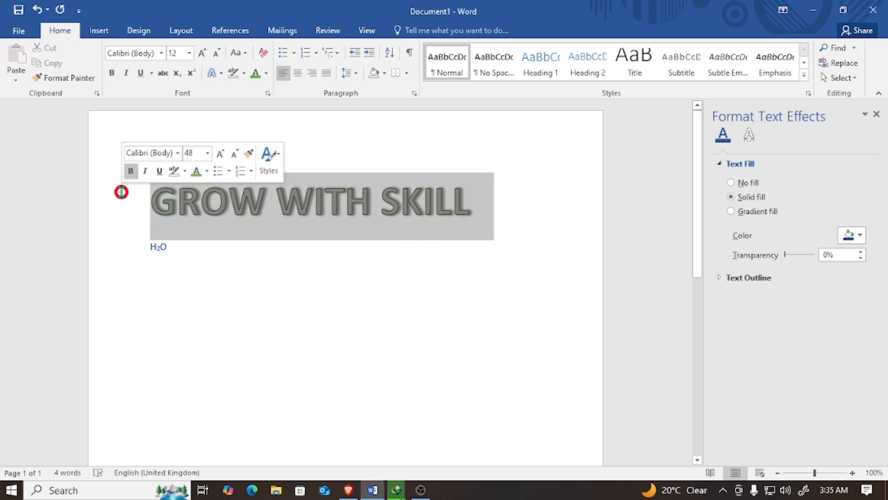
pyautogui.click(211, 72)
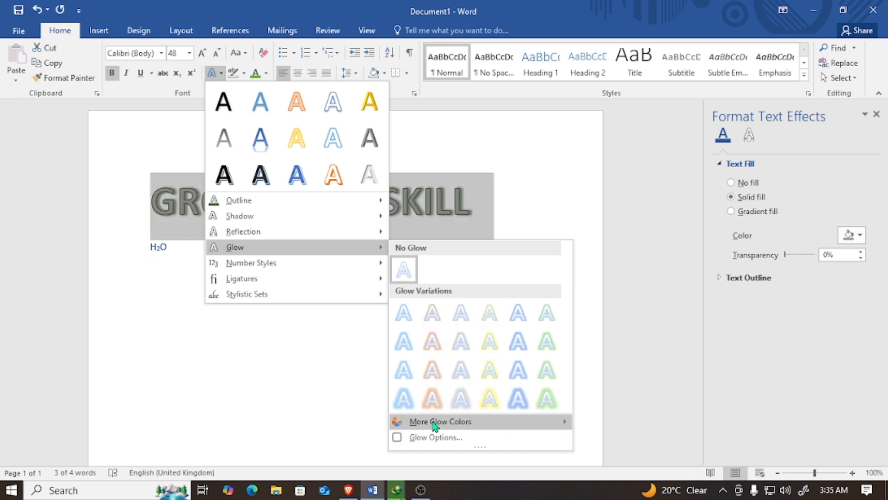
pyautogui.moveTo(435, 424)
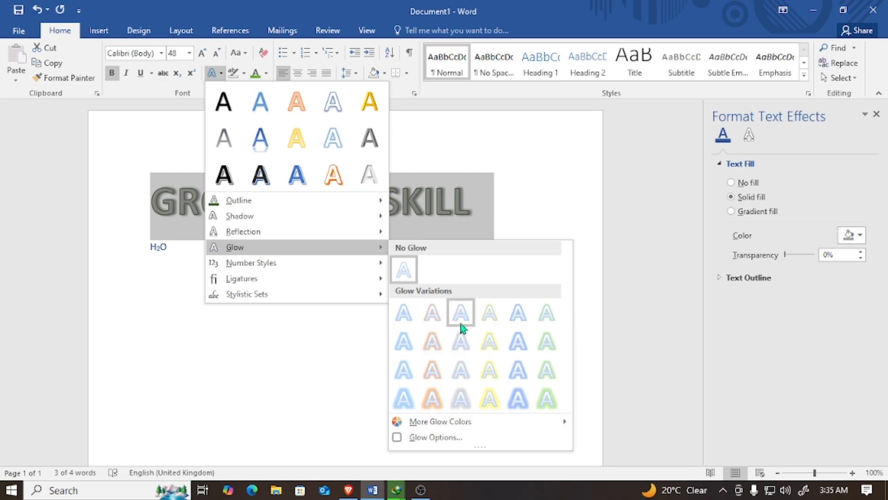
pyautogui.click(461, 341)
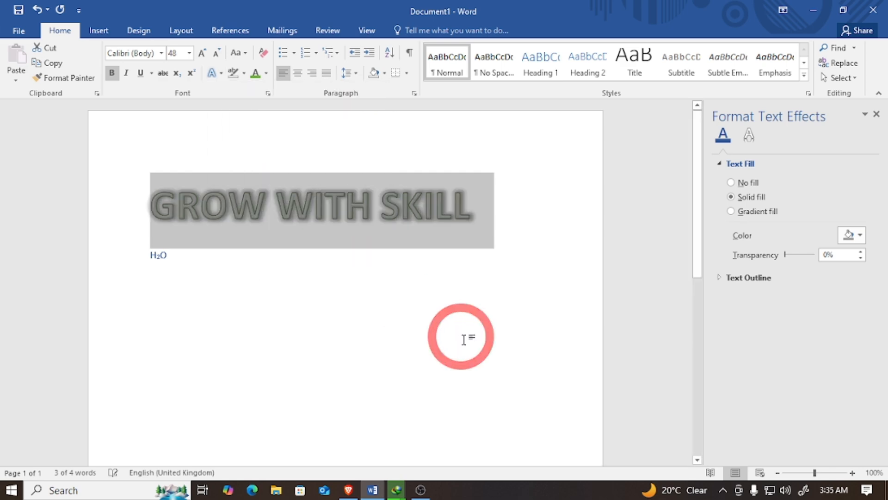
pyautogui.click(389, 256)
# Apply the last preset of the Reflection Variations to "GROW WITH SKILL".
pyautogui.moveTo(145, 181); pyautogui.dragTo(499, 226)
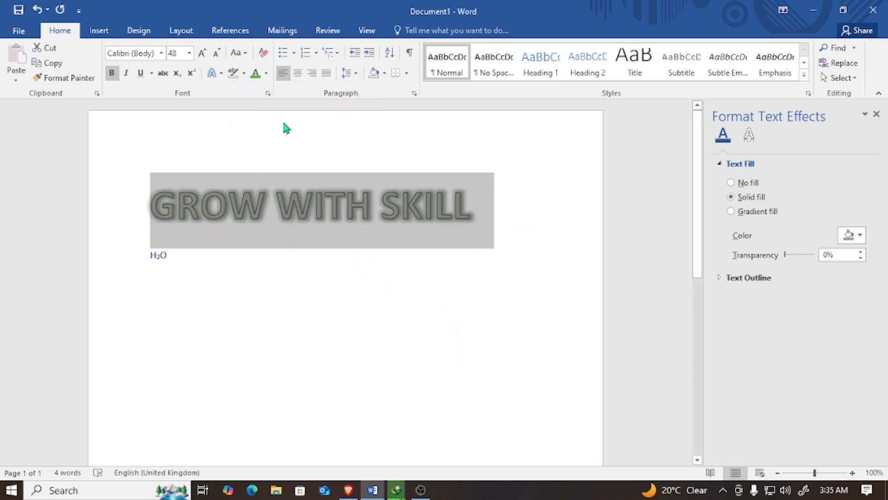
pyautogui.click(219, 74)
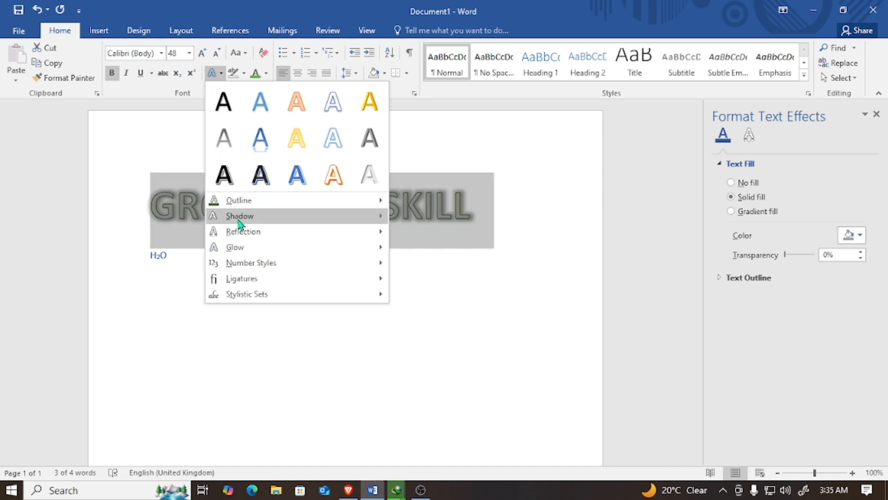
pyautogui.moveTo(241, 232)
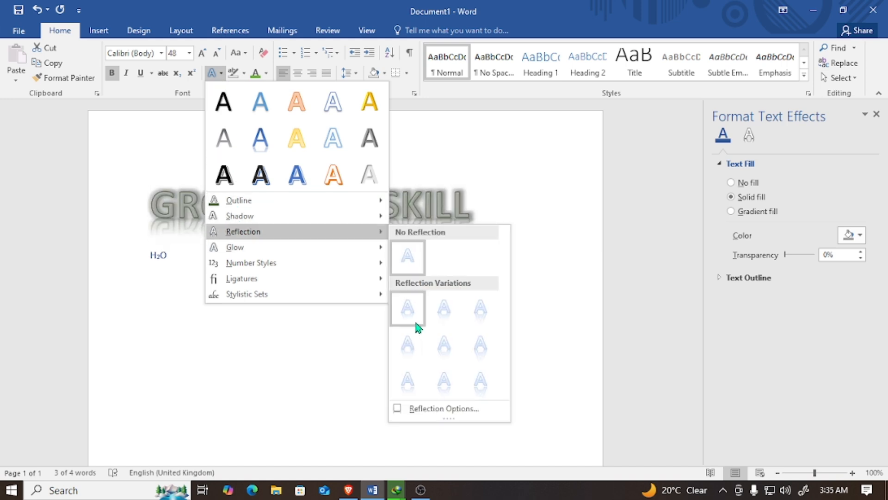
pyautogui.click(477, 387)
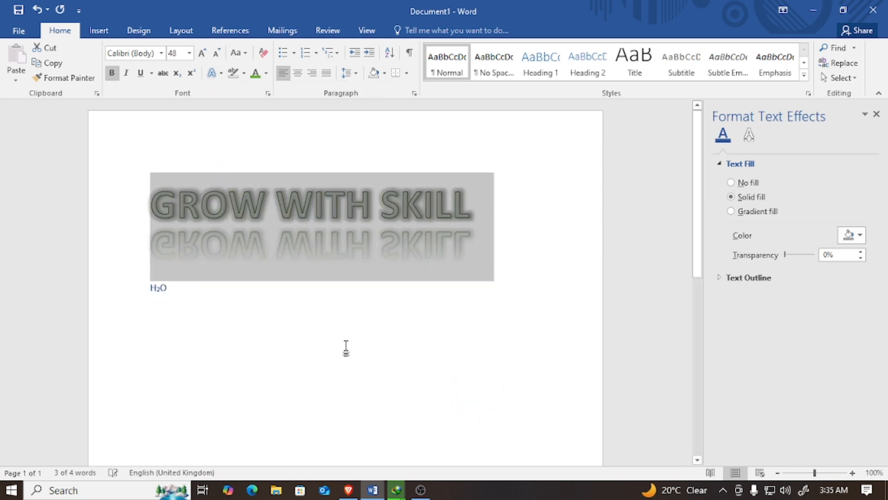
pyautogui.click(390, 335)
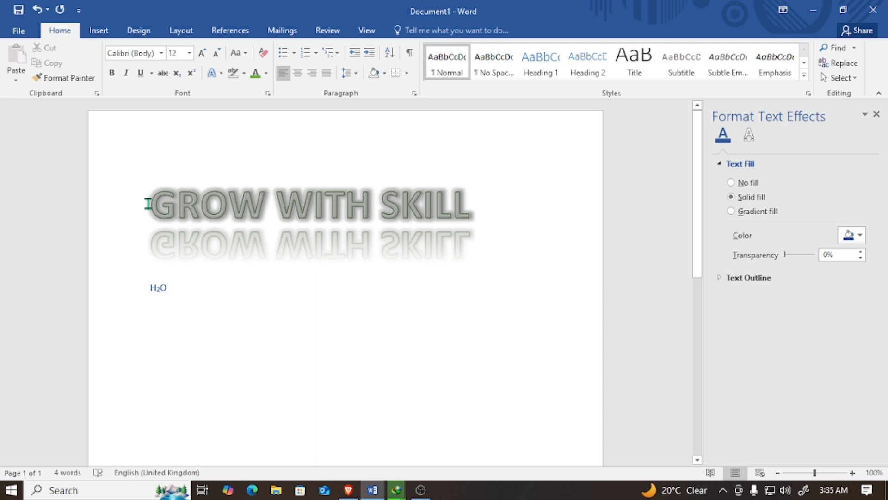
pyautogui.moveTo(148, 203); pyautogui.dragTo(492, 208)
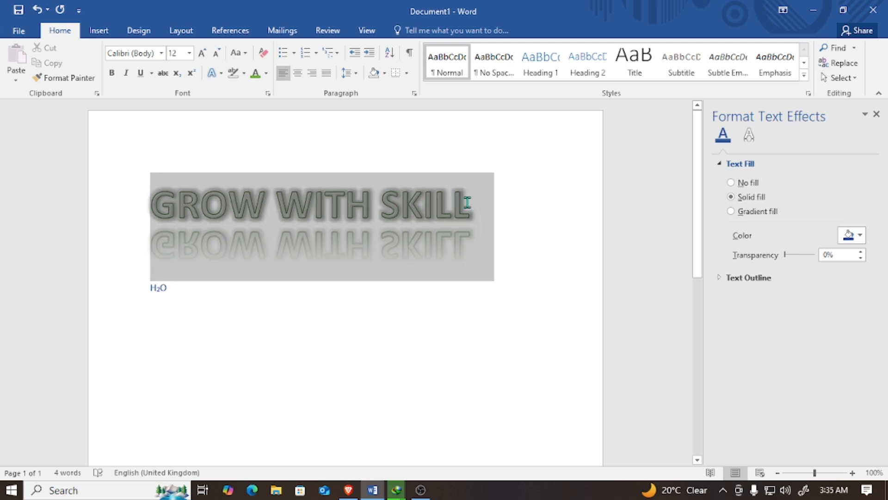
pyautogui.click(222, 73)
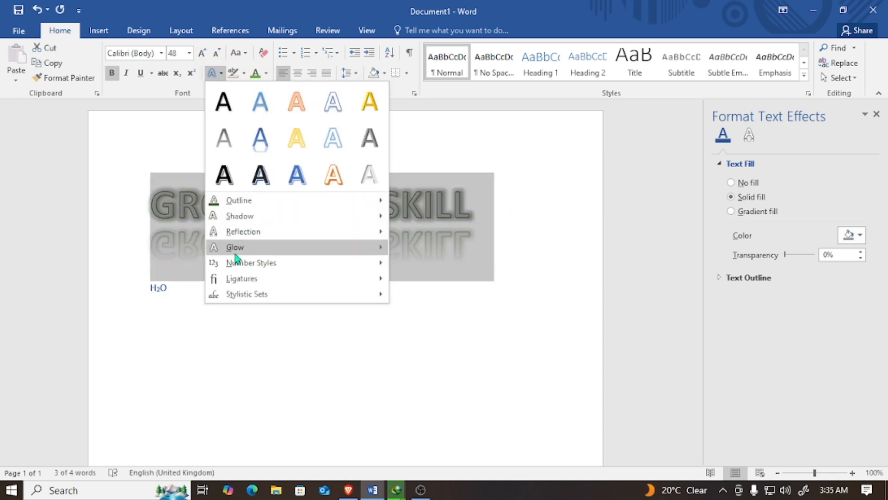
pyautogui.moveTo(234, 248)
pyautogui.click(229, 341)
# Add the number 21245 after H2O, separated by a space, and enlarge it to 28 pt.
pyautogui.click(247, 323)
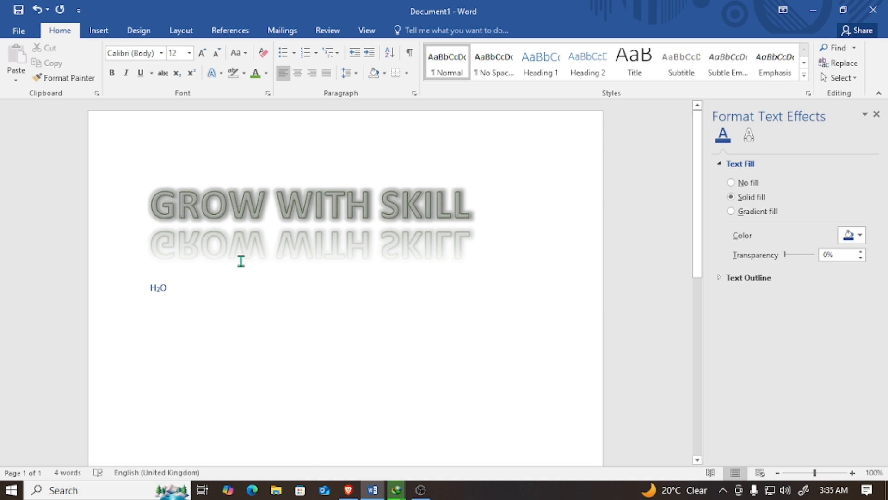
pyautogui.write('21245')
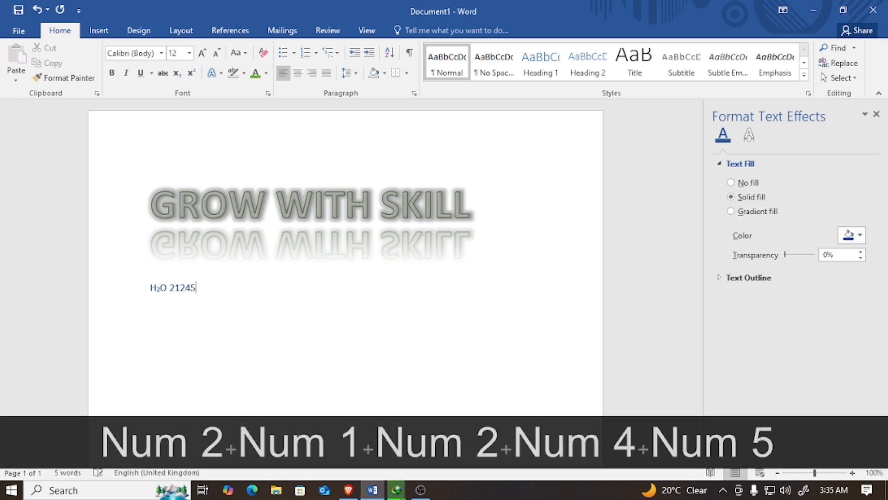
pyautogui.moveTo(176, 293); pyautogui.dragTo(168, 294)
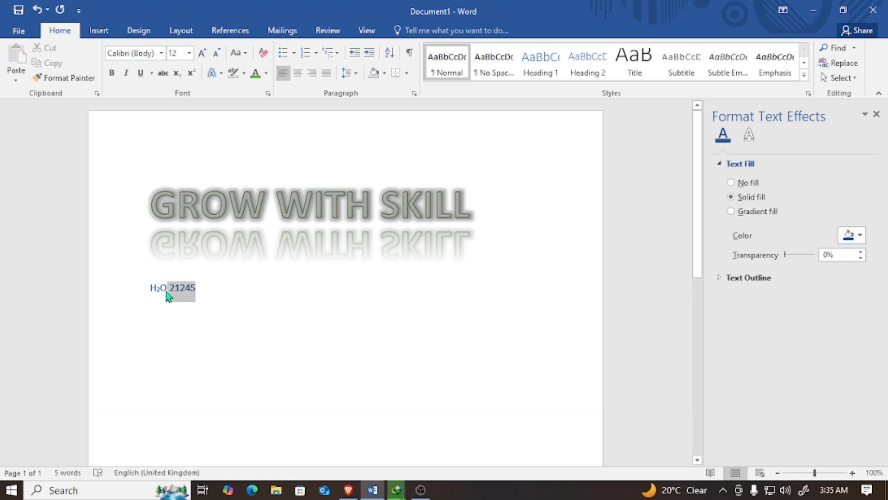
pyautogui.click(202, 52)
pyautogui.click(202, 52)
pyautogui.click(201, 52)
pyautogui.click(202, 53)
pyautogui.click(201, 53)
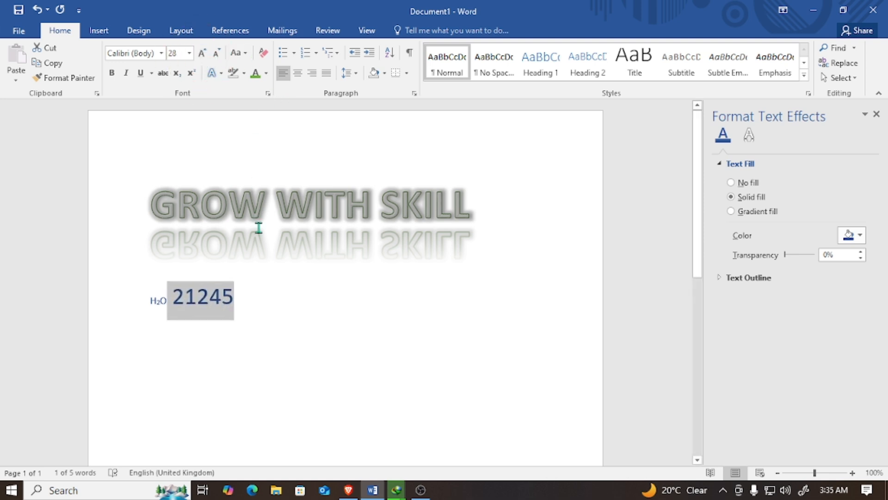
# Apply the Tabular Lining number style to 21245.
pyautogui.click(213, 73)
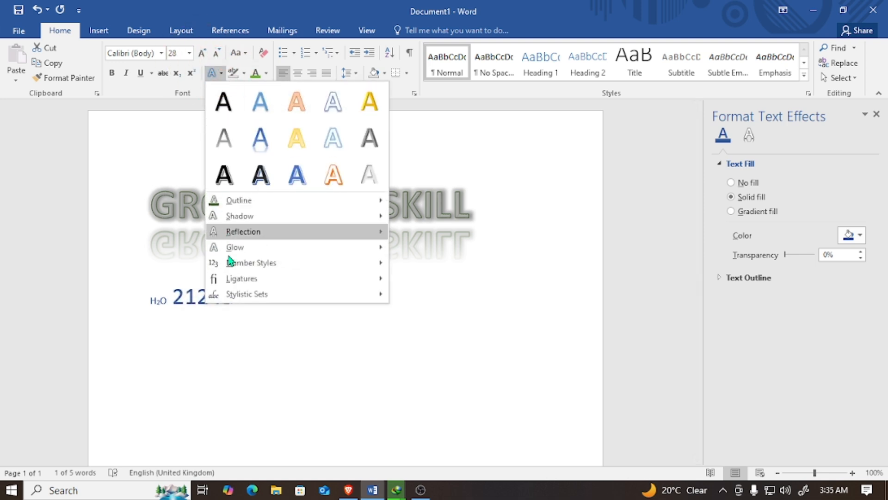
pyautogui.moveTo(233, 267)
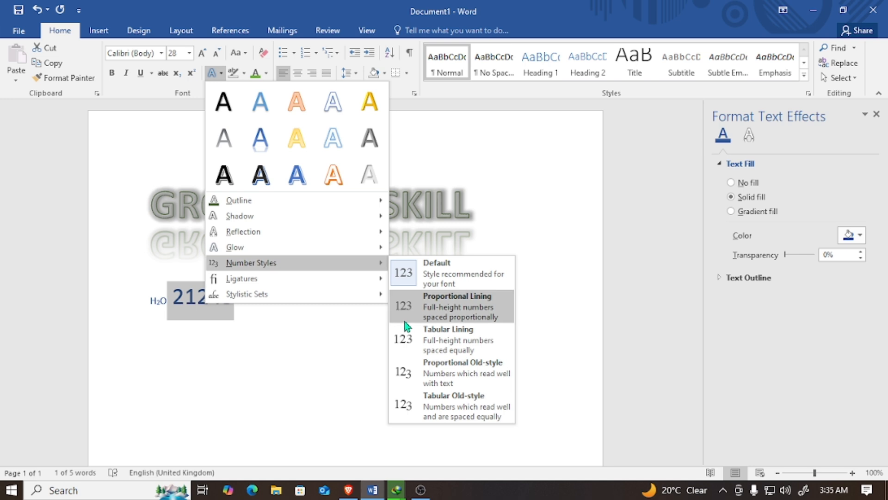
pyautogui.click(408, 347)
pyautogui.click(309, 311)
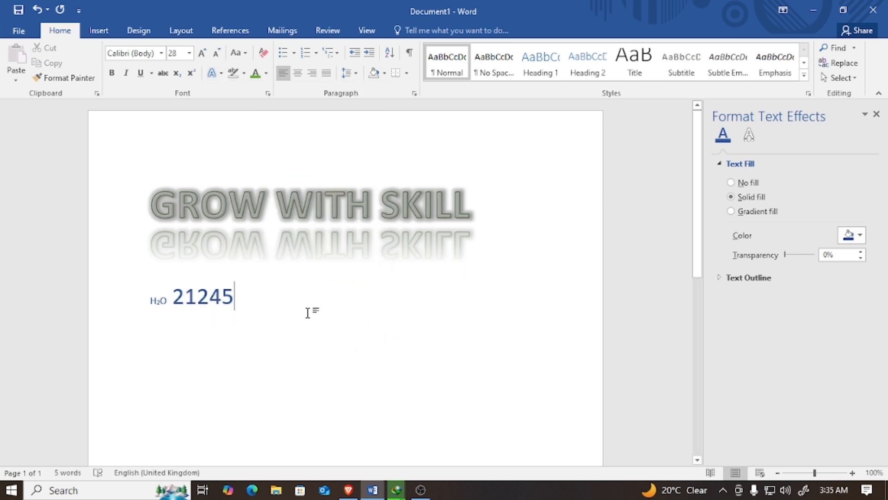
# Change the number style of 21245 to Tabular Old-style.
pyautogui.moveTo(234, 298); pyautogui.dragTo(173, 295)
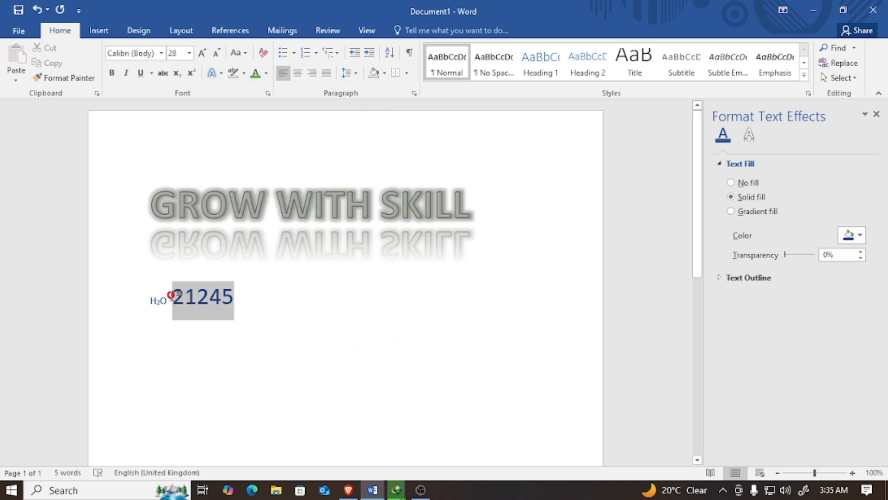
pyautogui.click(223, 78)
pyautogui.moveTo(247, 268)
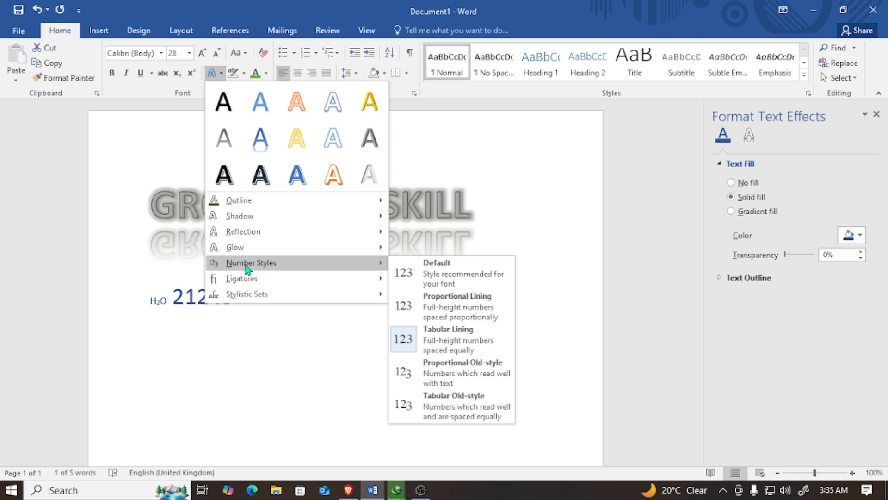
pyautogui.click(407, 404)
pyautogui.click(307, 336)
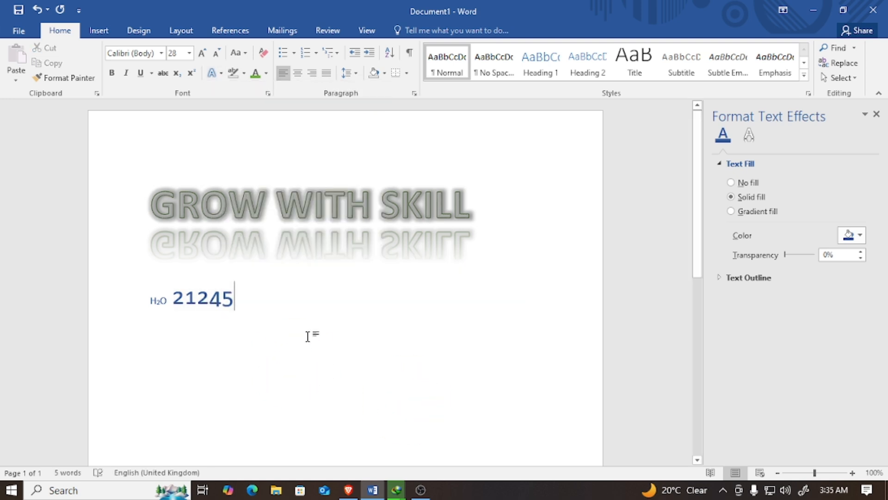
# Select the number 21245 after H2O for further formatting.
pyautogui.moveTo(228, 295); pyautogui.dragTo(168, 295)
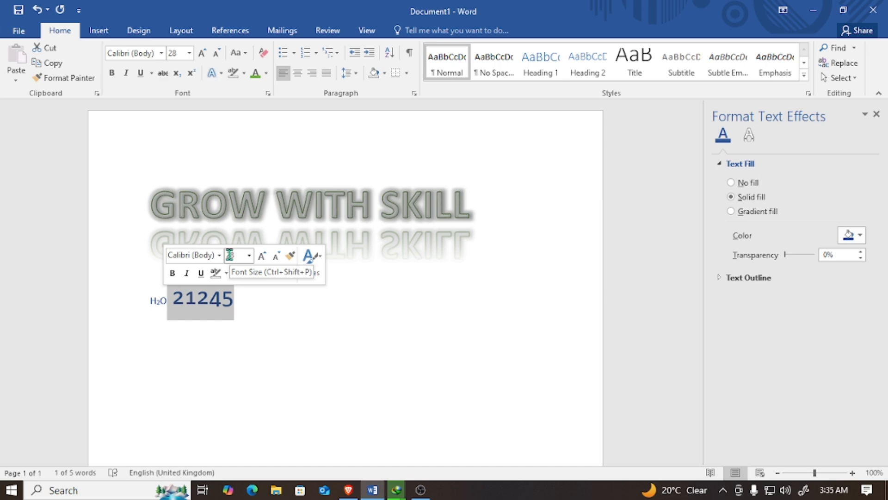